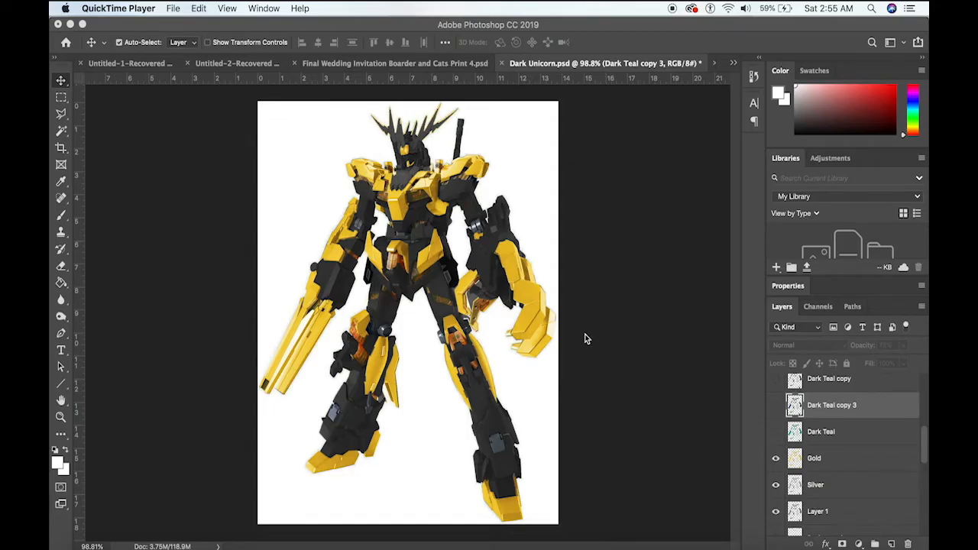
Step: Hide the Gold, Silver and Layer 1 layers in the Dark Unicorn artwork
{"action": "scroll", "coordinate": [822, 431], "scroll_direction": "down", "scroll_amount": 3}
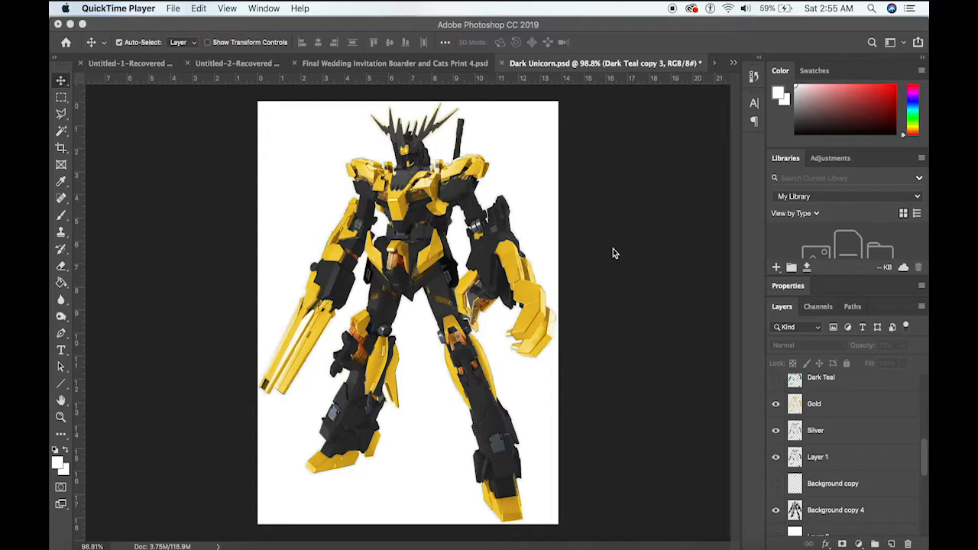
{"action": "left_click", "coordinate": [776, 405]}
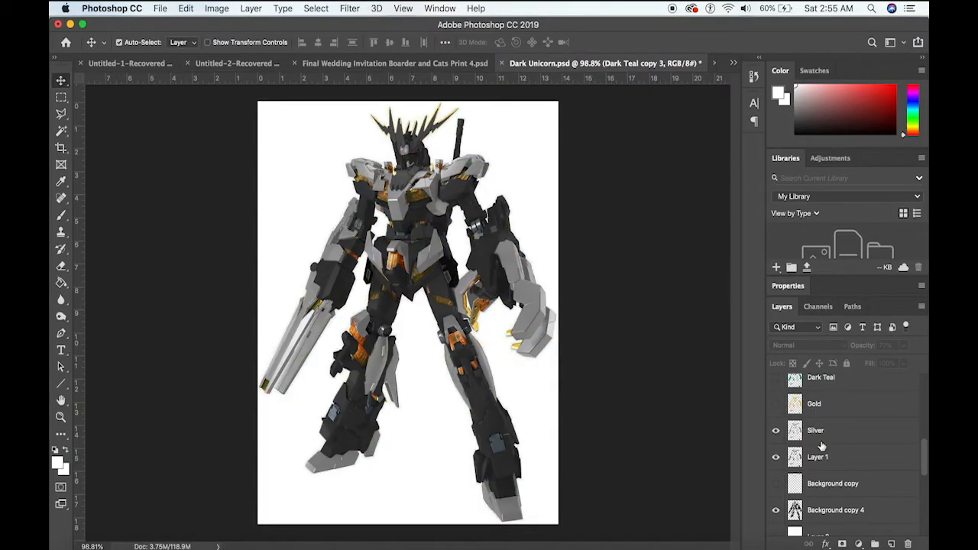
{"action": "scroll", "coordinate": [776, 405], "scroll_direction": "down", "scroll_amount": 2}
{"action": "left_click", "coordinate": [776, 400]}
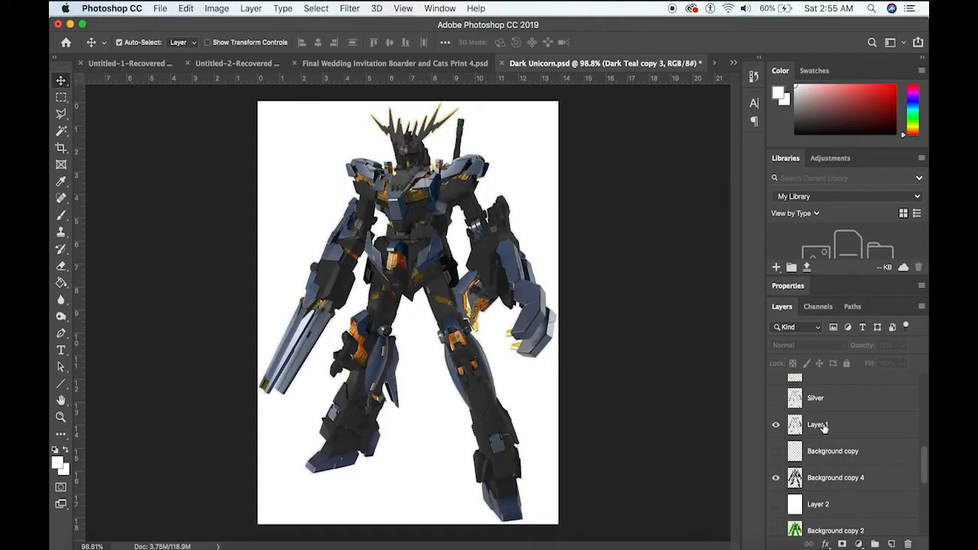
{"action": "scroll", "coordinate": [826, 451], "scroll_direction": "down", "scroll_amount": 2}
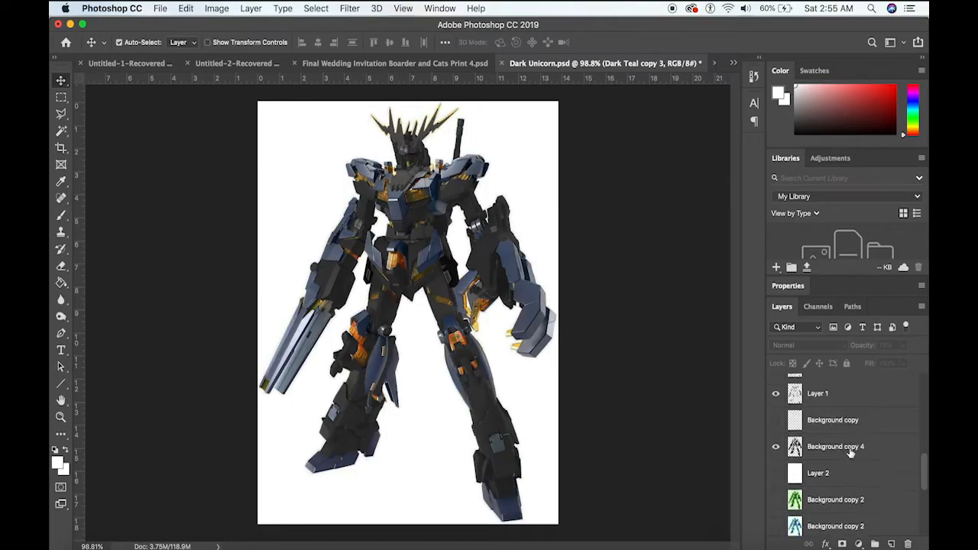
{"action": "left_click", "coordinate": [777, 394]}
Step: Show the red Background copy 3 layer and the Silver layer to preview a silver and red colour scheme
{"action": "scroll", "coordinate": [834, 450], "scroll_direction": "down", "scroll_amount": 2}
{"action": "scroll", "coordinate": [833, 449], "scroll_direction": "down", "scroll_amount": 2}
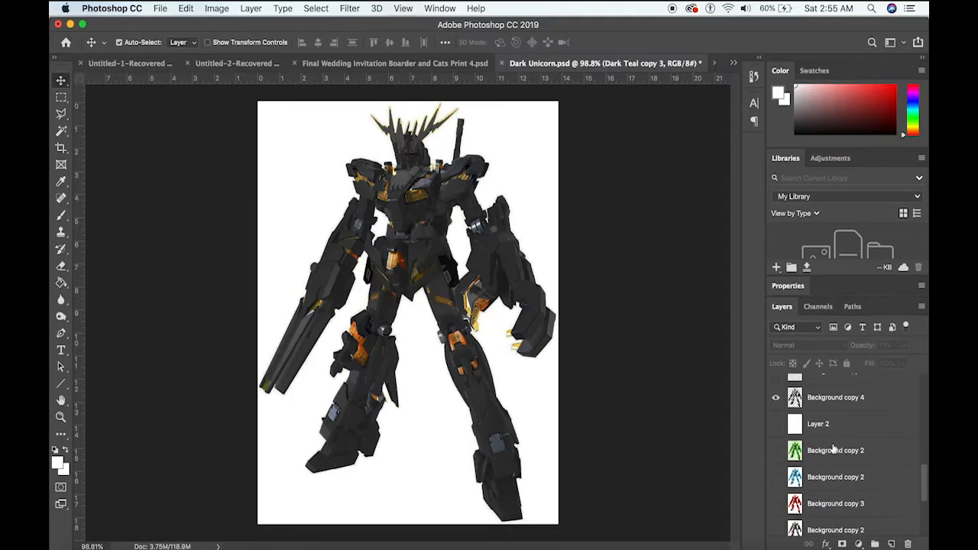
{"action": "left_click", "coordinate": [776, 505]}
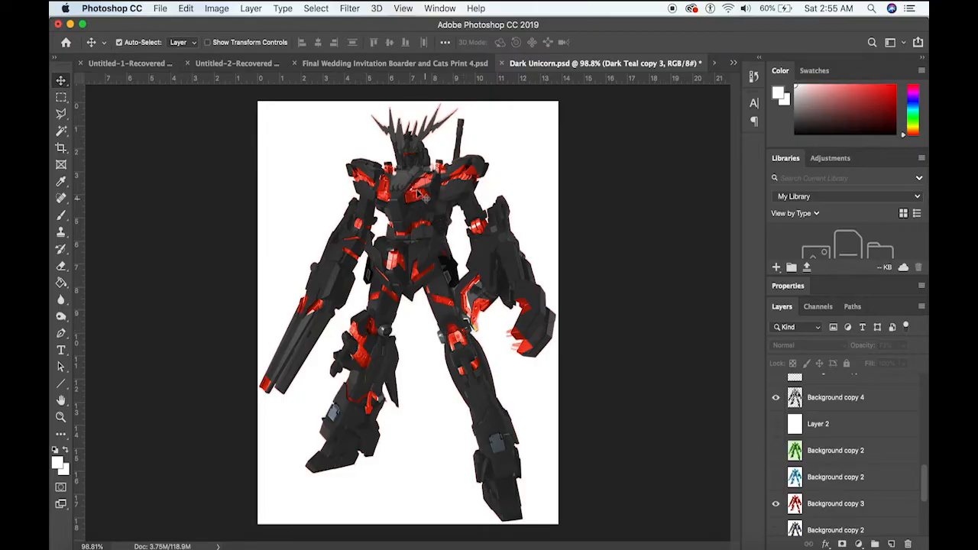
{"action": "scroll", "coordinate": [846, 458], "scroll_direction": "up", "scroll_amount": 3}
{"action": "scroll", "coordinate": [847, 458], "scroll_direction": "up", "scroll_amount": 1}
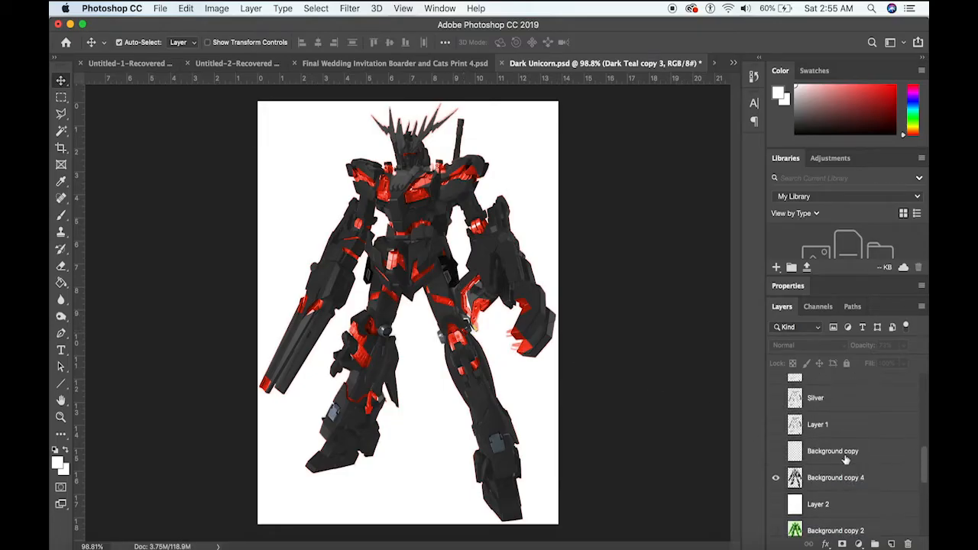
{"action": "left_click", "coordinate": [776, 403]}
{"action": "scroll", "coordinate": [874, 447], "scroll_direction": "up", "scroll_amount": 2}
{"action": "scroll", "coordinate": [875, 447], "scroll_direction": "up", "scroll_amount": 3}
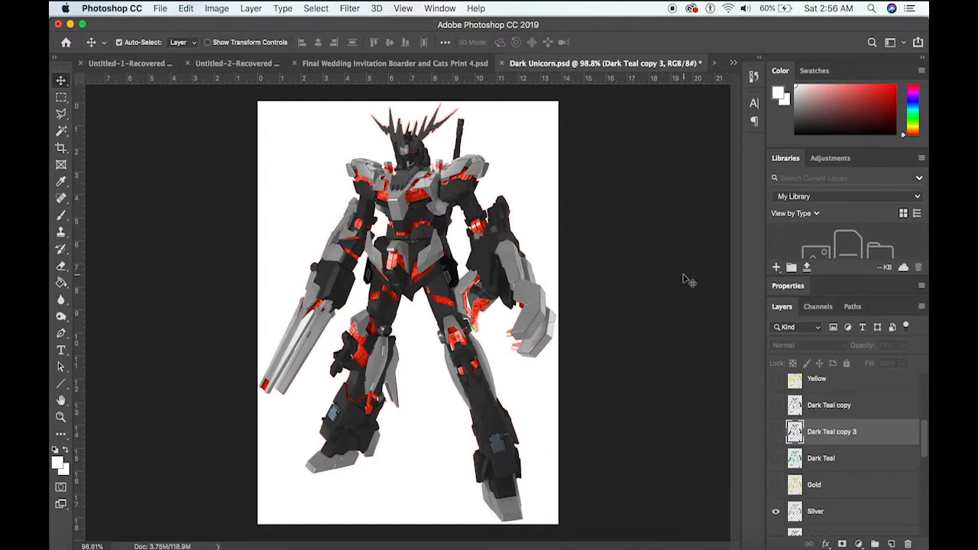
Step: Switch to the Raiser.jpg document and unlock its Background layer
{"action": "left_click", "coordinate": [734, 63]}
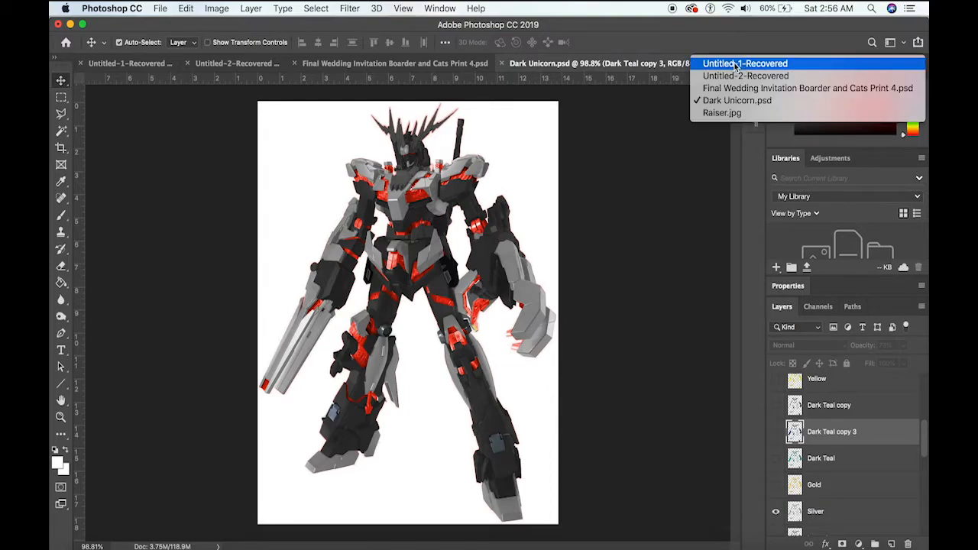
{"action": "left_click", "coordinate": [724, 114]}
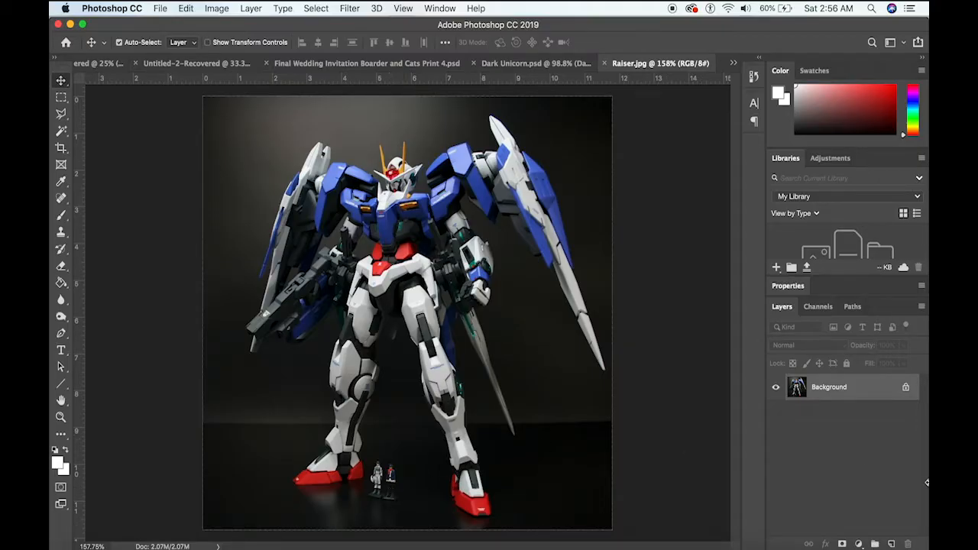
{"action": "left_click", "coordinate": [906, 388]}
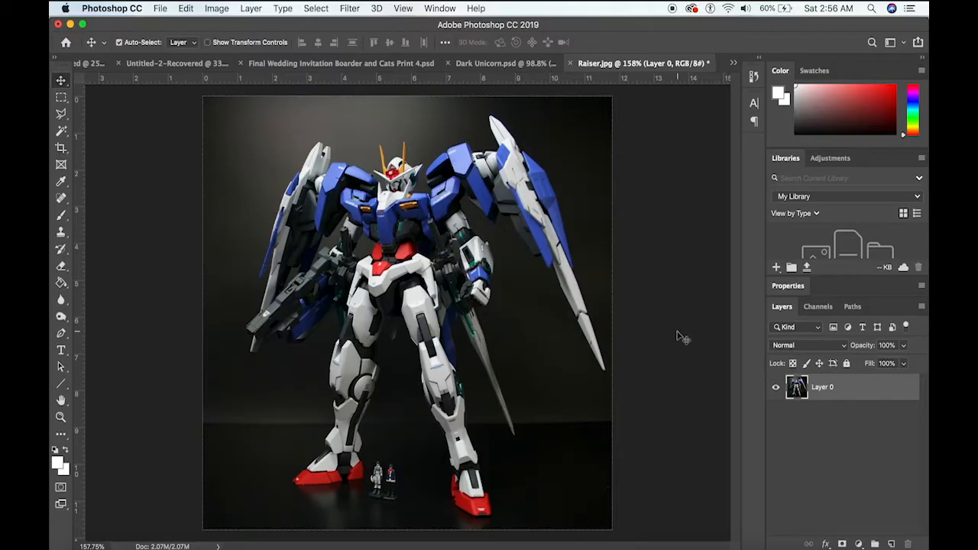
Step: Outline the larger red waist panel on the robot's abdomen with the Polygonal Lasso to select it
{"action": "left_click", "coordinate": [63, 114]}
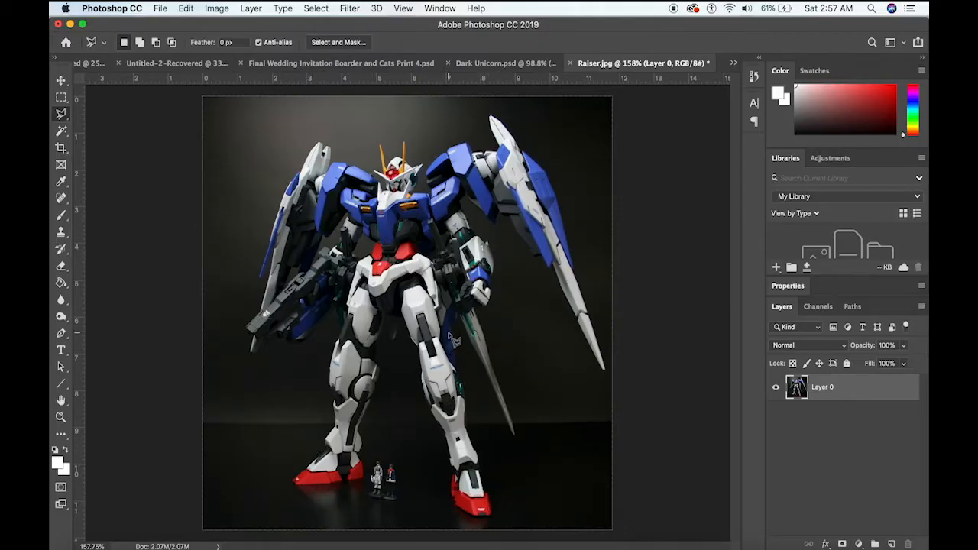
{"action": "scroll", "coordinate": [419, 258], "scroll_direction": "up", "scroll_amount": 5}
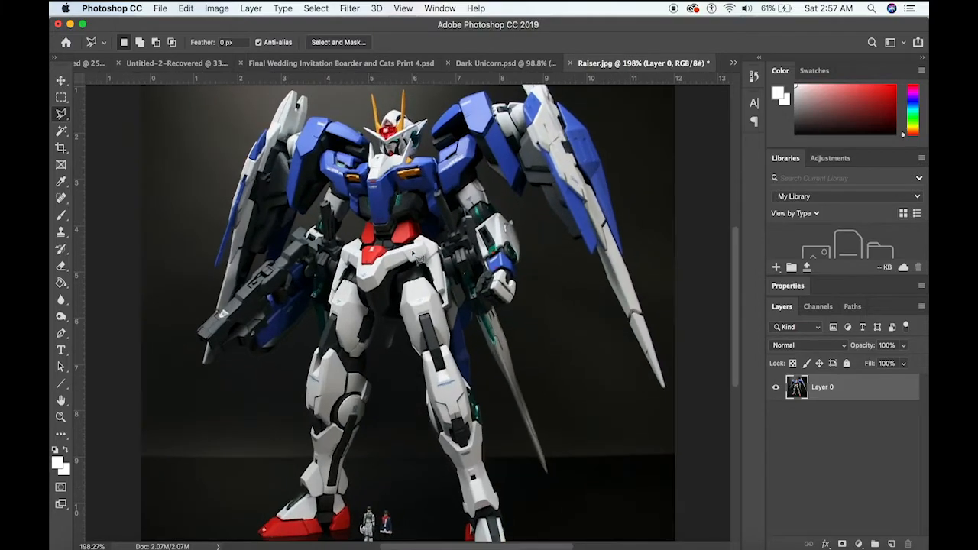
{"action": "scroll", "coordinate": [419, 258], "scroll_direction": "up", "scroll_amount": 2}
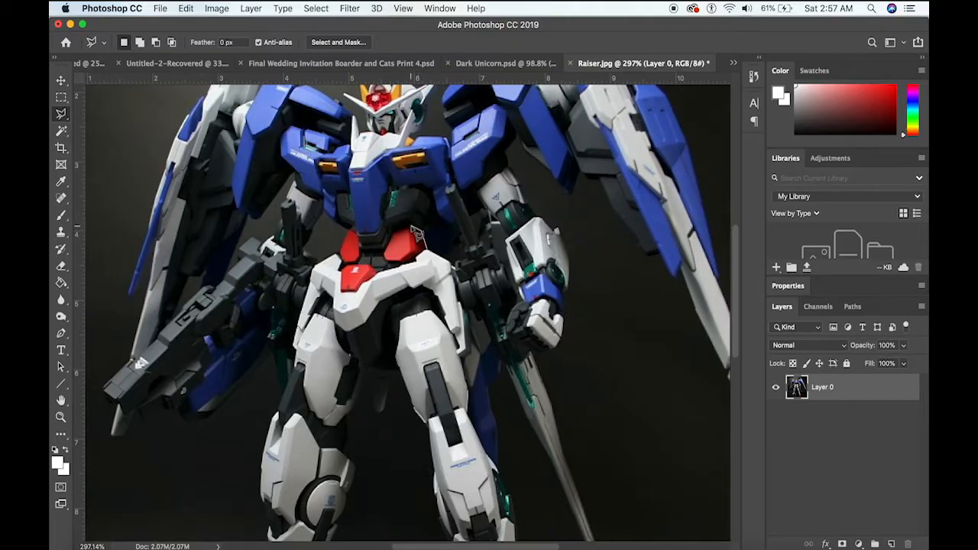
{"action": "left_click", "coordinate": [410, 226]}
{"action": "left_click", "coordinate": [393, 233]}
{"action": "left_click", "coordinate": [433, 259]}
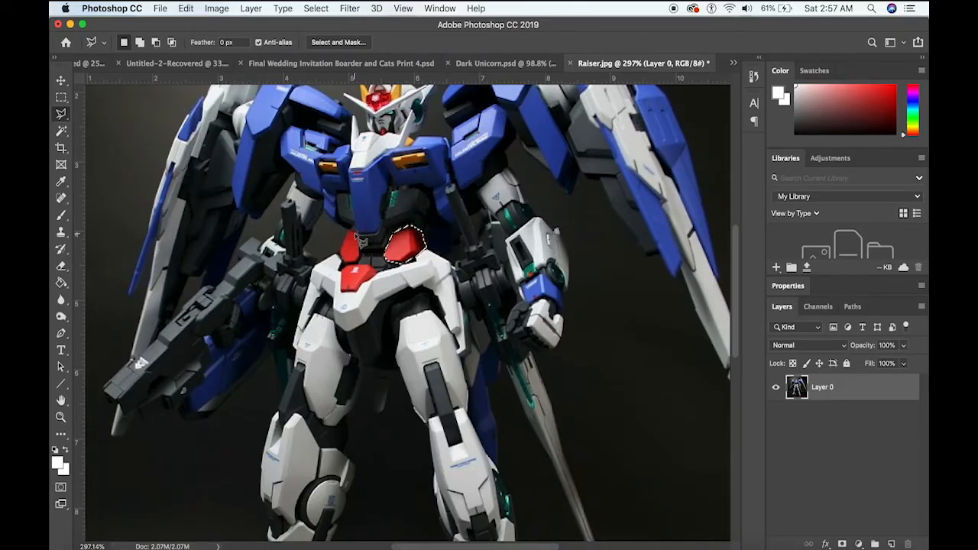
Step: Add the smaller red waist panel and the red plate on the white hip armour to the selection
{"action": "key", "text": "shift"}
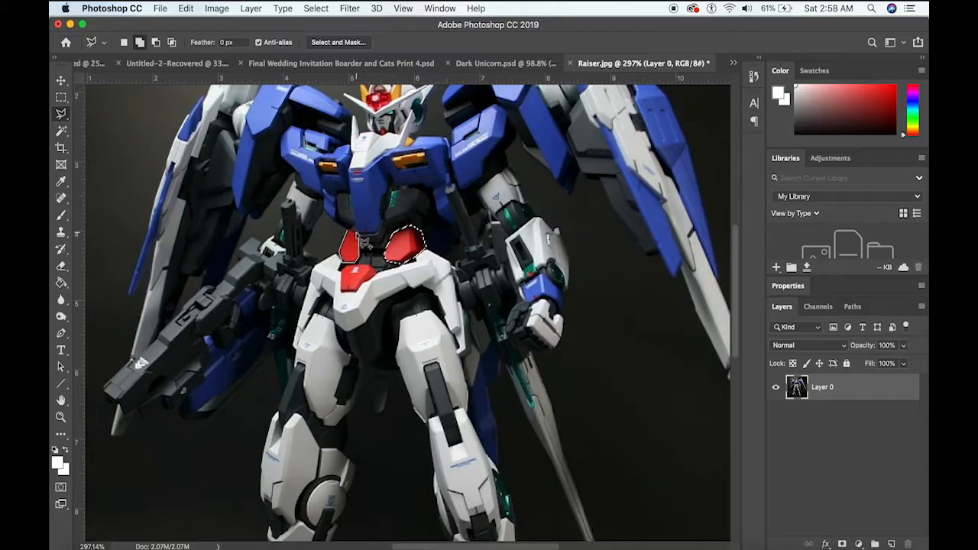
{"action": "left_click", "coordinate": [353, 239]}
{"action": "scroll", "coordinate": [398, 306], "scroll_direction": "down", "scroll_amount": 1}
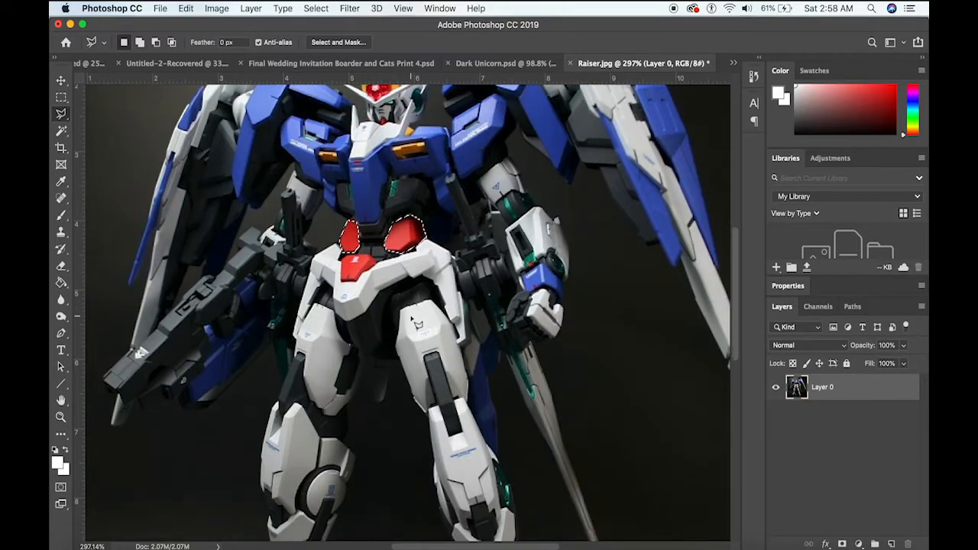
{"action": "key", "text": "shift"}
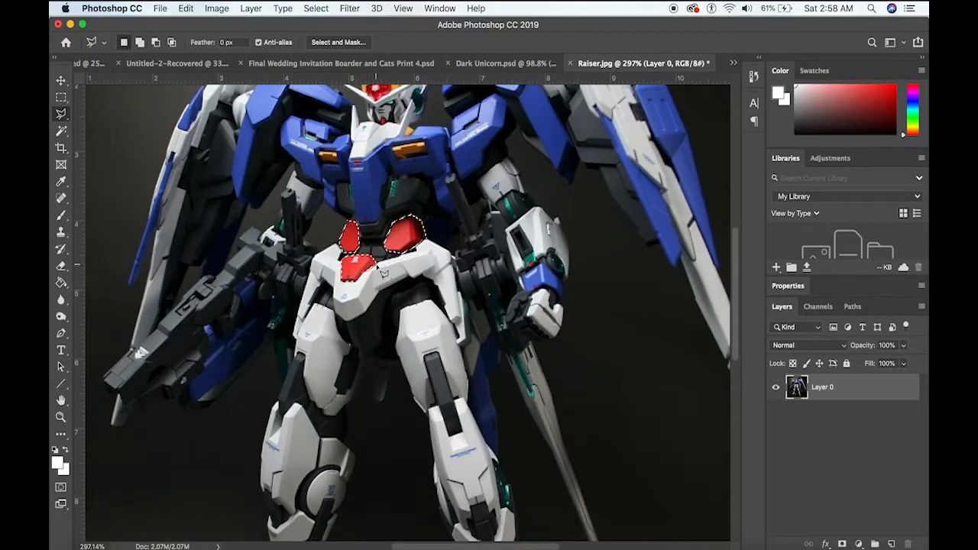
{"action": "scroll", "coordinate": [386, 290], "scroll_direction": "down", "scroll_amount": 2}
{"action": "scroll", "coordinate": [386, 310], "scroll_direction": "down", "scroll_amount": 10}
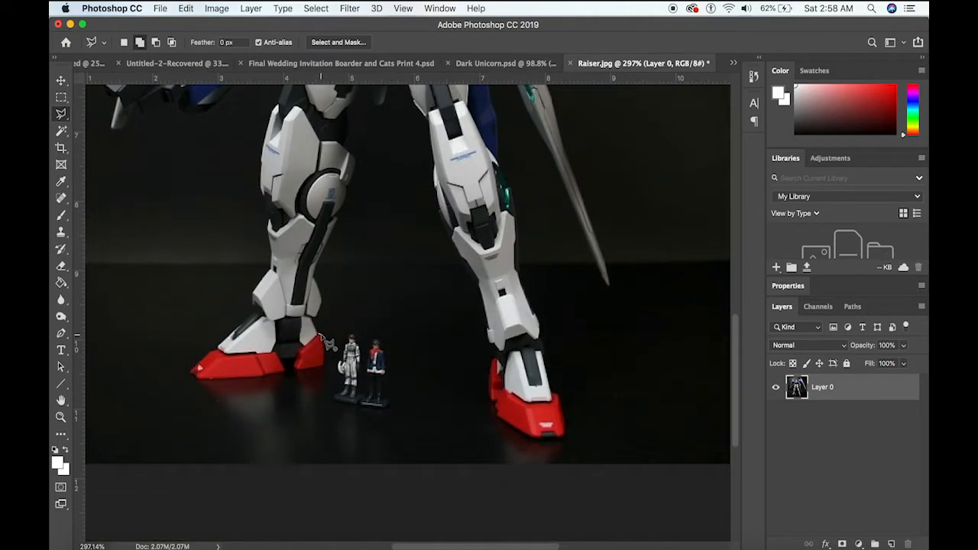
{"action": "scroll", "coordinate": [390, 296], "scroll_direction": "up", "scroll_amount": 12}
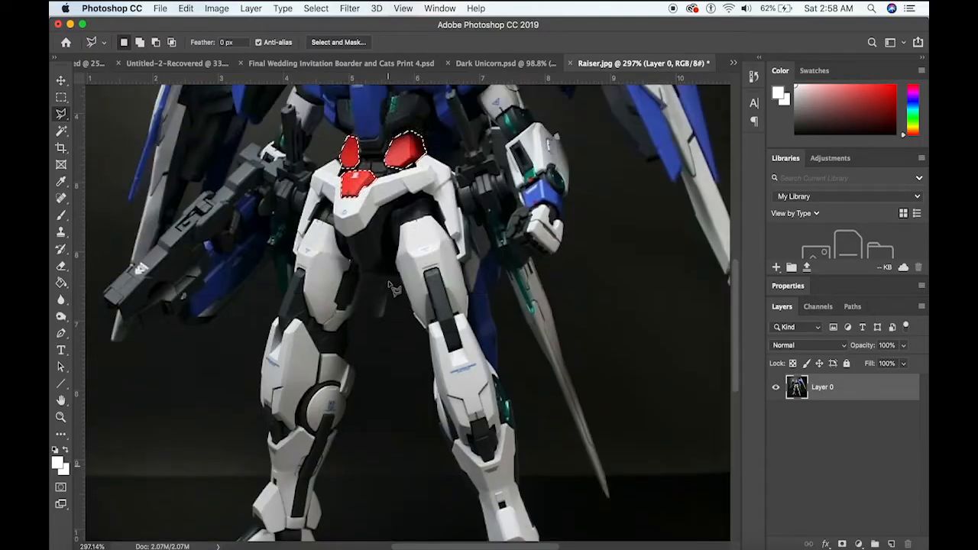
{"action": "scroll", "coordinate": [391, 289], "scroll_direction": "down", "scroll_amount": 10}
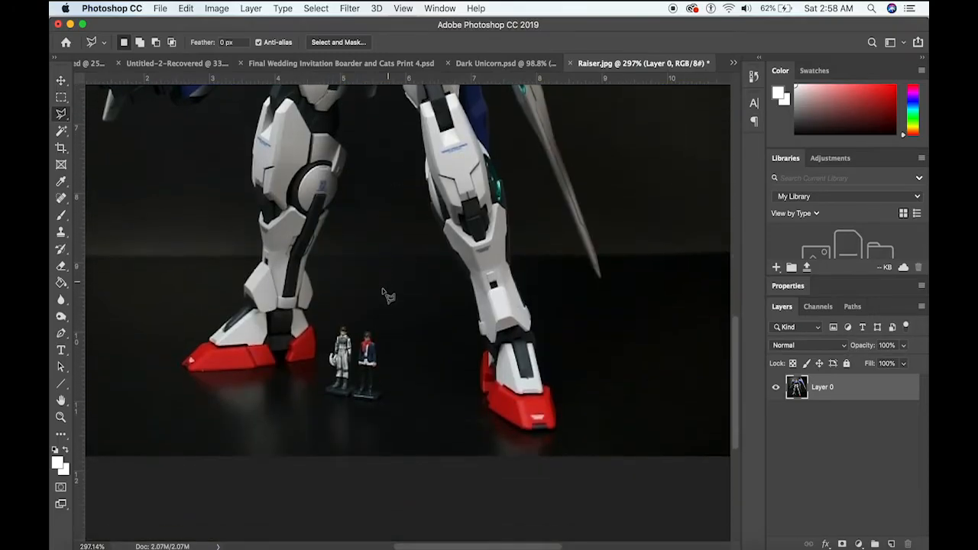
{"action": "scroll", "coordinate": [309, 330], "scroll_direction": "up", "scroll_amount": 10}
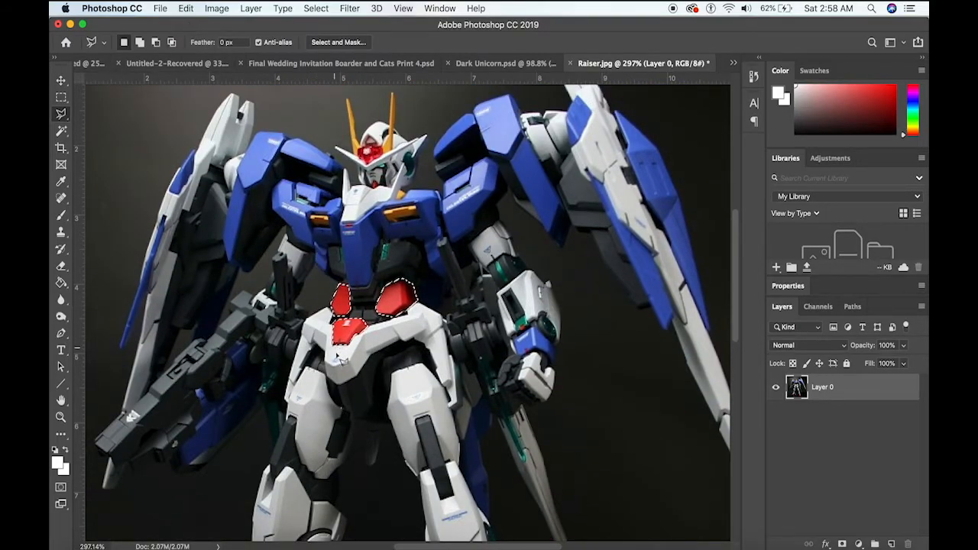
{"action": "scroll", "coordinate": [336, 391], "scroll_direction": "down", "scroll_amount": 10}
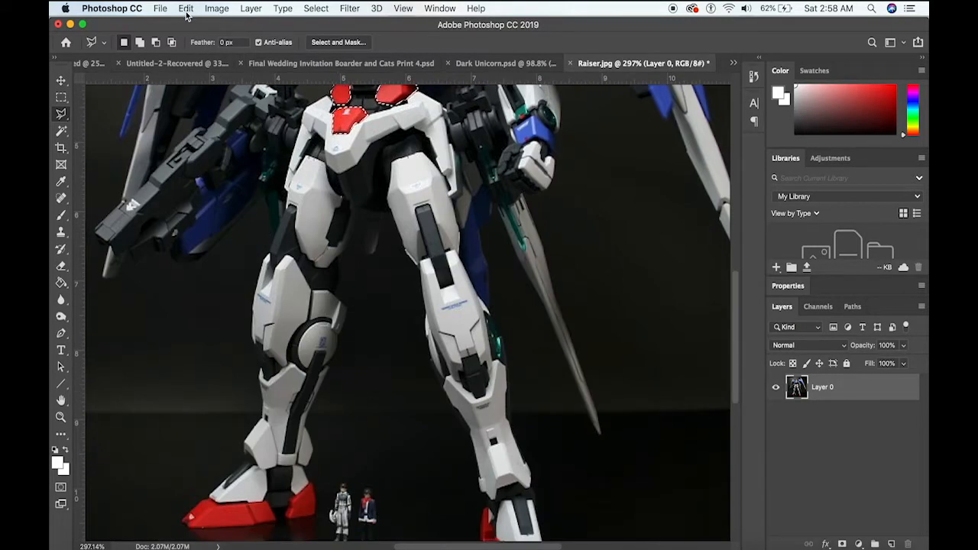
{"action": "left_click", "coordinate": [185, 8]}
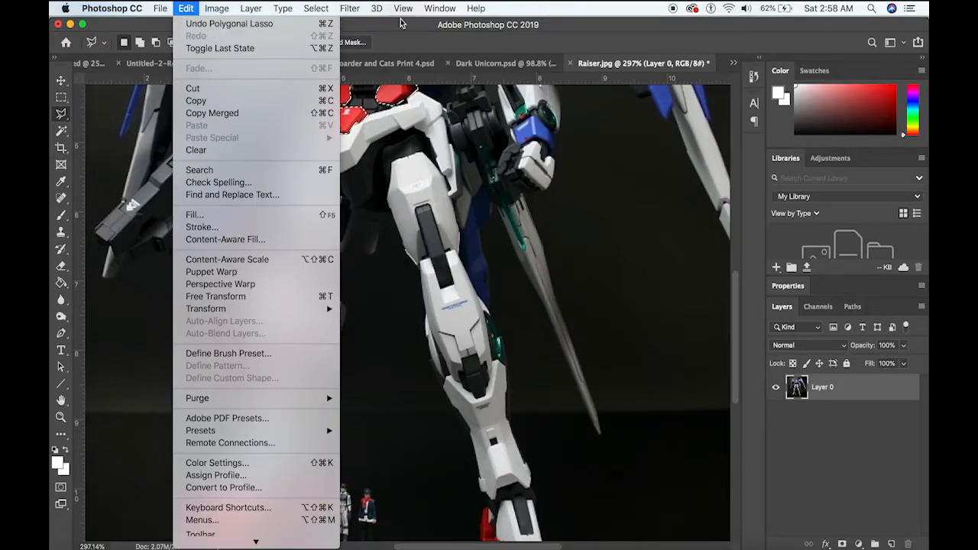
{"action": "left_click", "coordinate": [628, 26]}
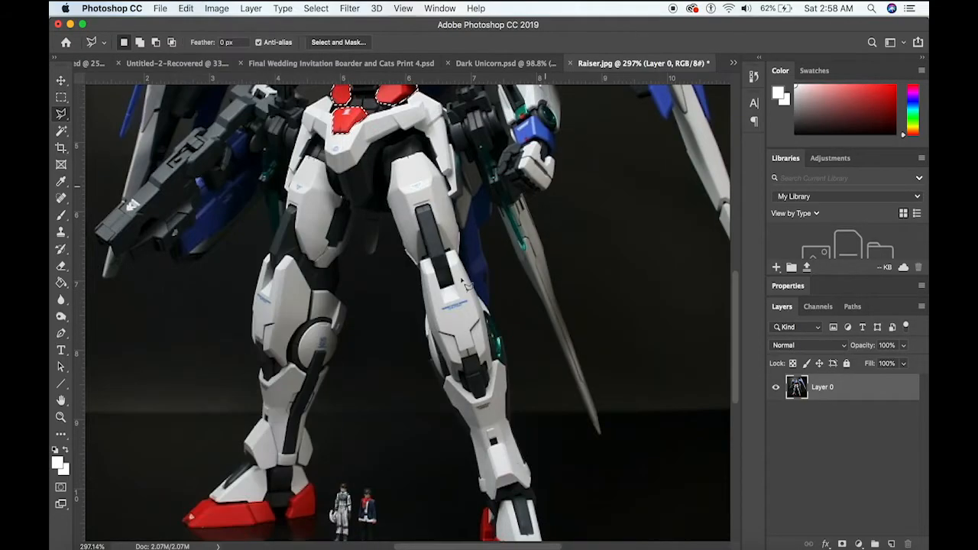
Step: Add the red toe and heel parts of both feet to the selection with the Polygonal Lasso
{"action": "scroll", "coordinate": [461, 277], "scroll_direction": "down", "scroll_amount": 3}
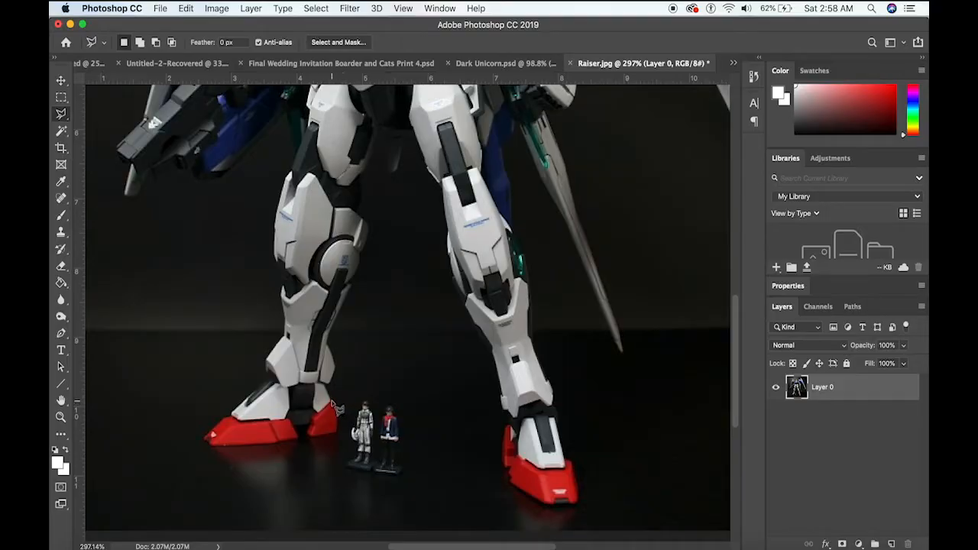
{"action": "key", "text": "shift"}
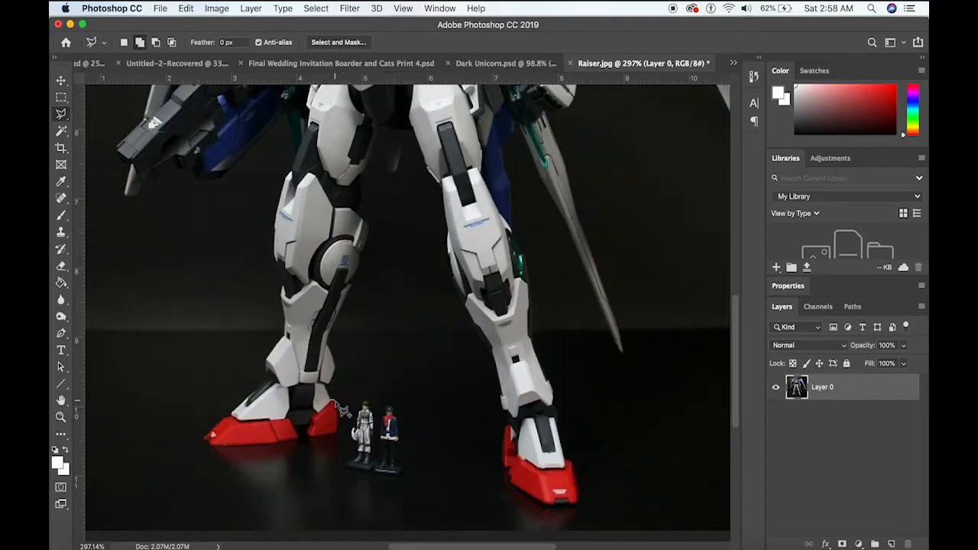
{"action": "left_click", "coordinate": [333, 401]}
{"action": "left_click", "coordinate": [338, 433]}
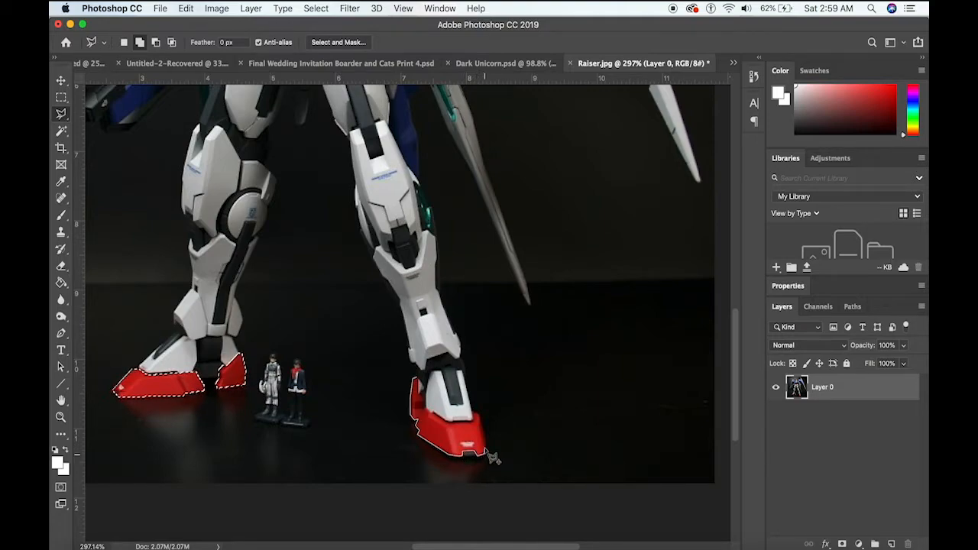
{"action": "left_click", "coordinate": [487, 445]}
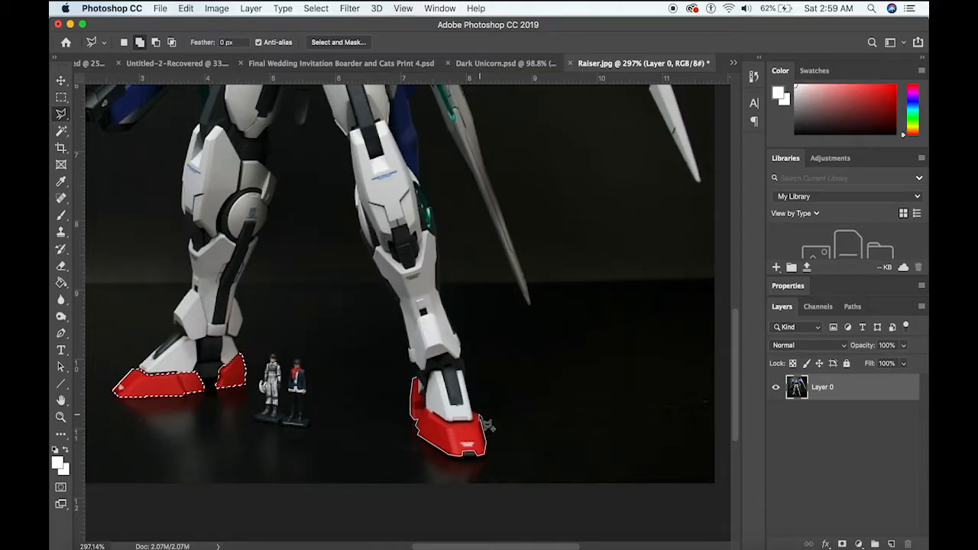
{"action": "left_click", "coordinate": [480, 417]}
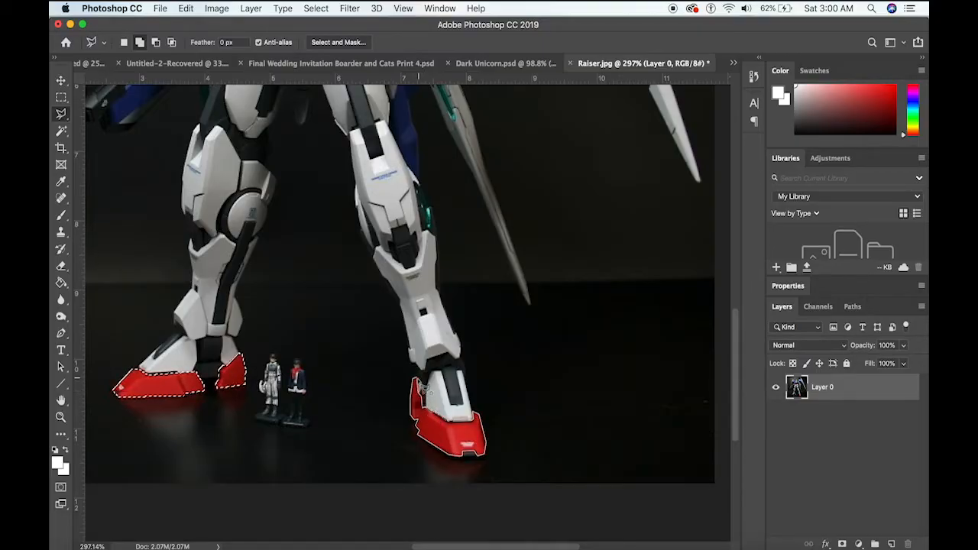
{"action": "left_click", "coordinate": [417, 379]}
Step: Add the small red chin piece on the robot's head to the selection with the Polygonal Lasso
{"action": "scroll", "coordinate": [464, 435], "scroll_direction": "up", "scroll_amount": 6}
{"action": "scroll", "coordinate": [463, 434], "scroll_direction": "left", "scroll_amount": 3}
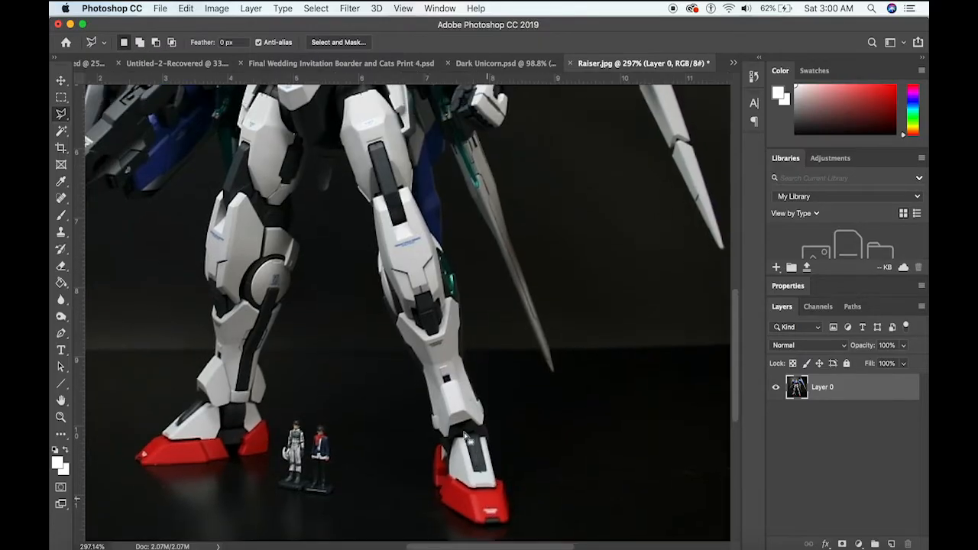
{"action": "scroll", "coordinate": [464, 433], "scroll_direction": "up", "scroll_amount": 1}
{"action": "key", "text": "super+minus"}
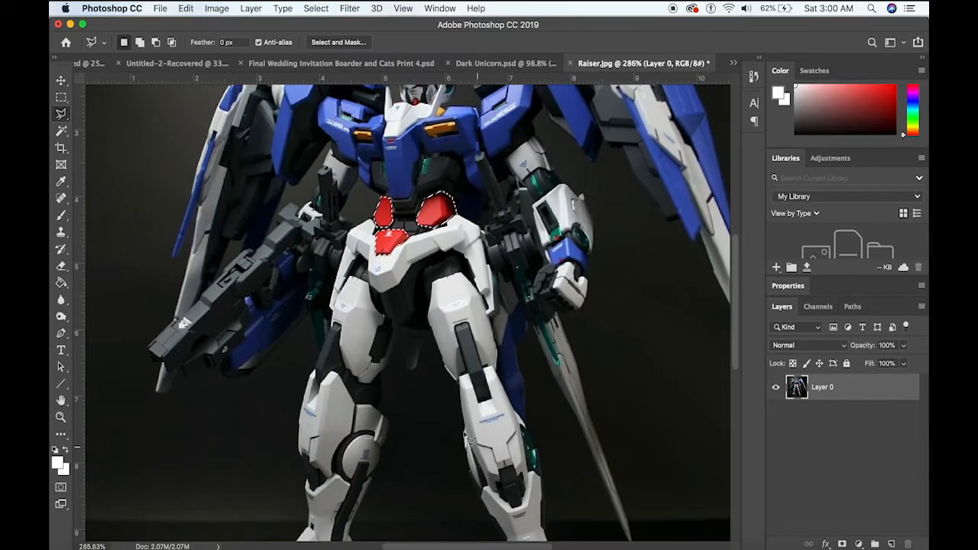
{"action": "scroll", "coordinate": [466, 436], "scroll_direction": "down", "scroll_amount": 2}
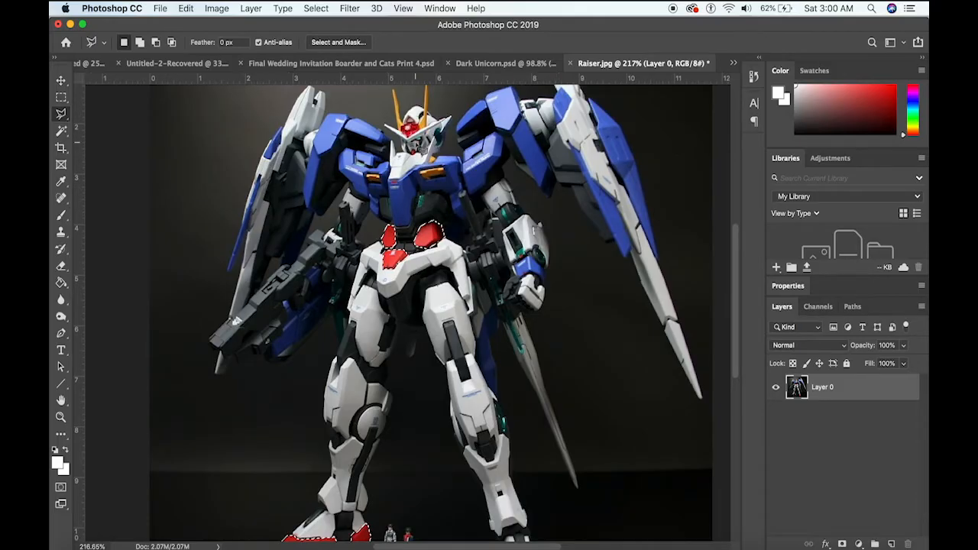
{"action": "scroll", "coordinate": [417, 144], "scroll_direction": "up", "scroll_amount": 4}
{"action": "scroll", "coordinate": [420, 344], "scroll_direction": "up", "scroll_amount": 3}
{"action": "scroll", "coordinate": [419, 344], "scroll_direction": "up", "scroll_amount": 7}
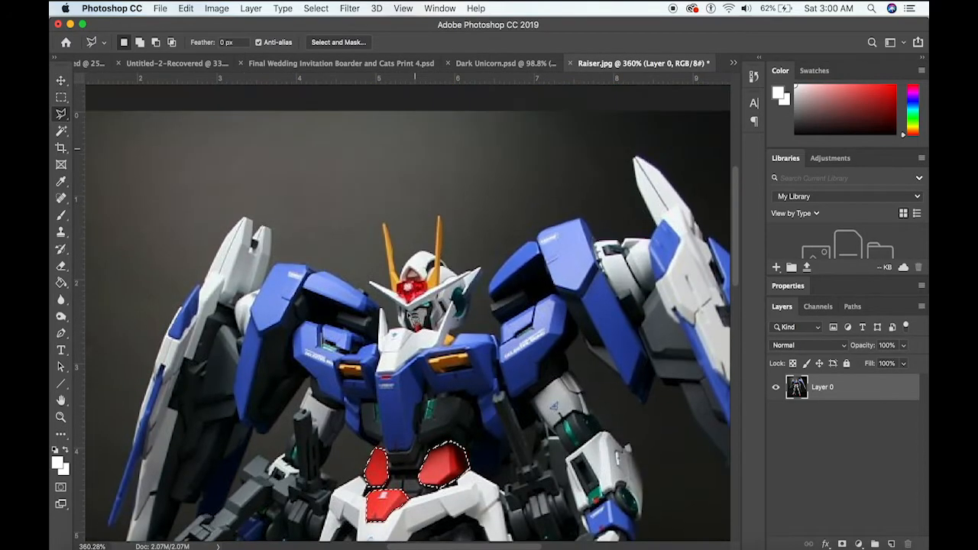
{"action": "scroll", "coordinate": [420, 344], "scroll_direction": "up", "scroll_amount": 6}
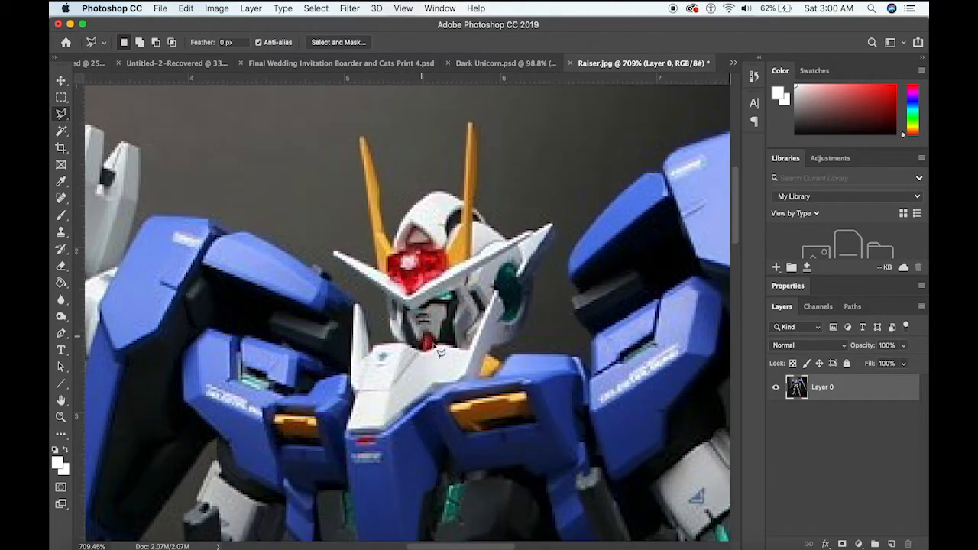
{"action": "key", "text": "shift"}
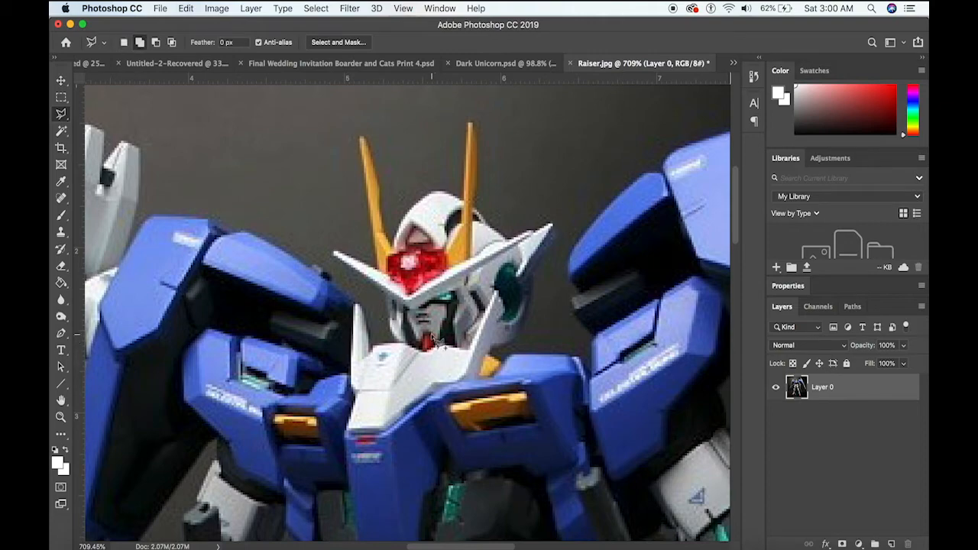
Step: Copy the selected red parts onto a new layer and name that layer Red
{"action": "scroll", "coordinate": [425, 341], "scroll_direction": "down", "scroll_amount": 5}
{"action": "scroll", "coordinate": [511, 368], "scroll_direction": "down", "scroll_amount": 5}
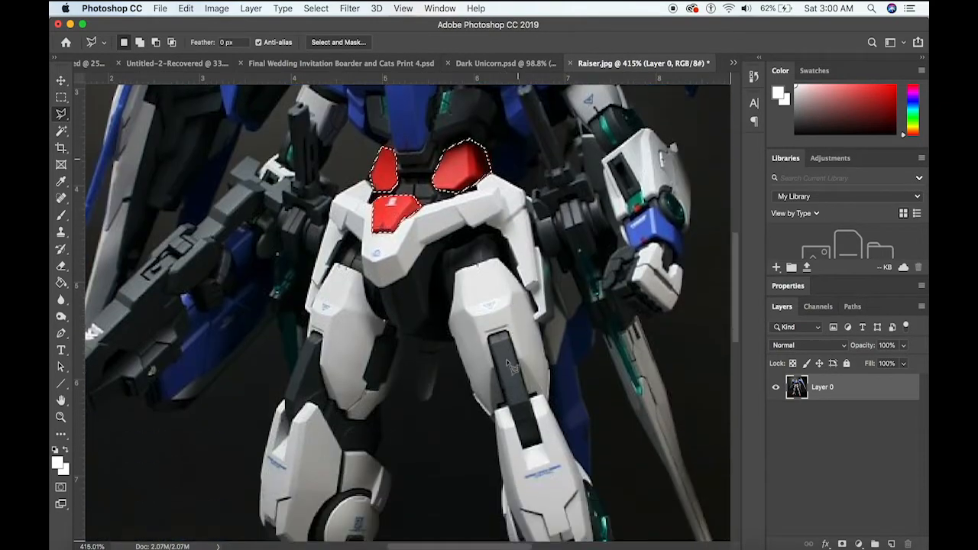
{"action": "scroll", "coordinate": [510, 368], "scroll_direction": "down", "scroll_amount": 3}
{"action": "scroll", "coordinate": [511, 367], "scroll_direction": "down", "scroll_amount": 3}
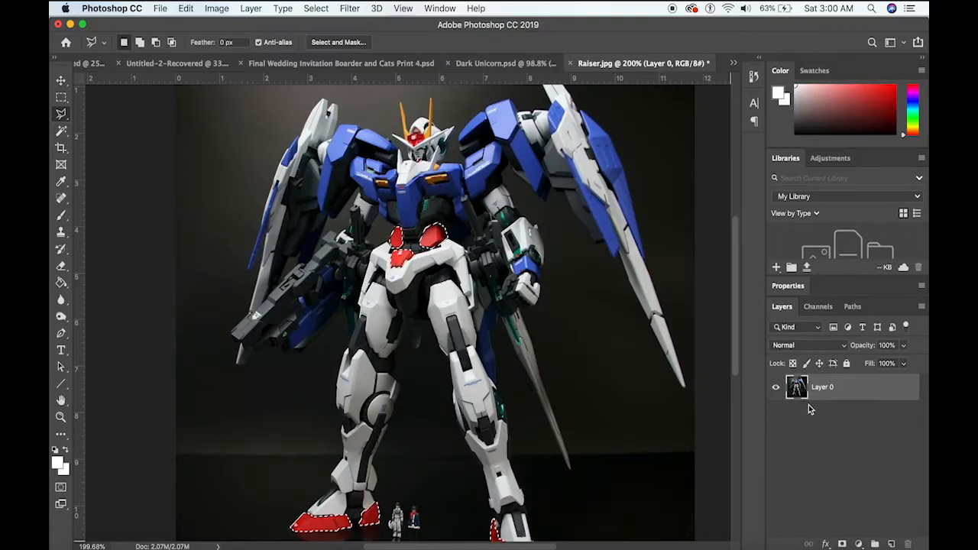
{"action": "key", "text": "super+c"}
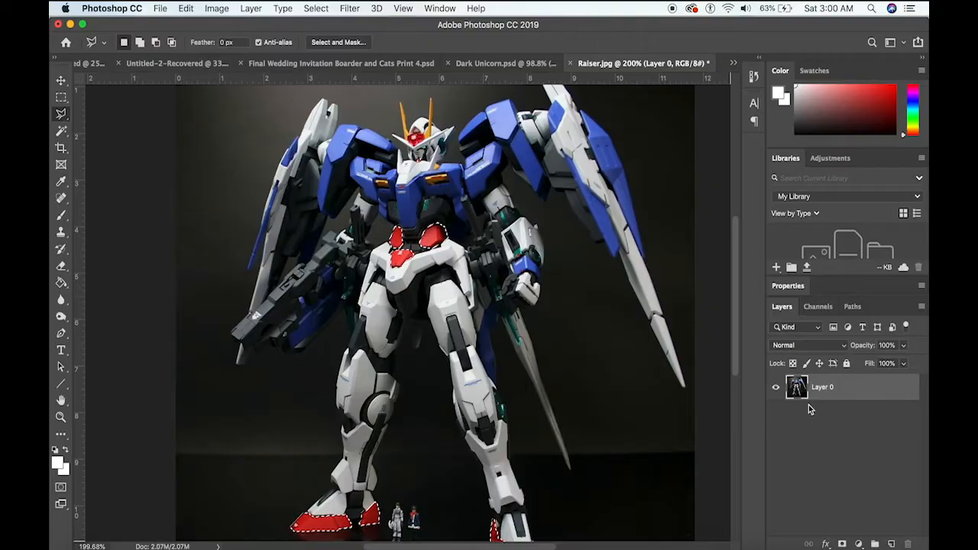
{"action": "key", "text": "super+v"}
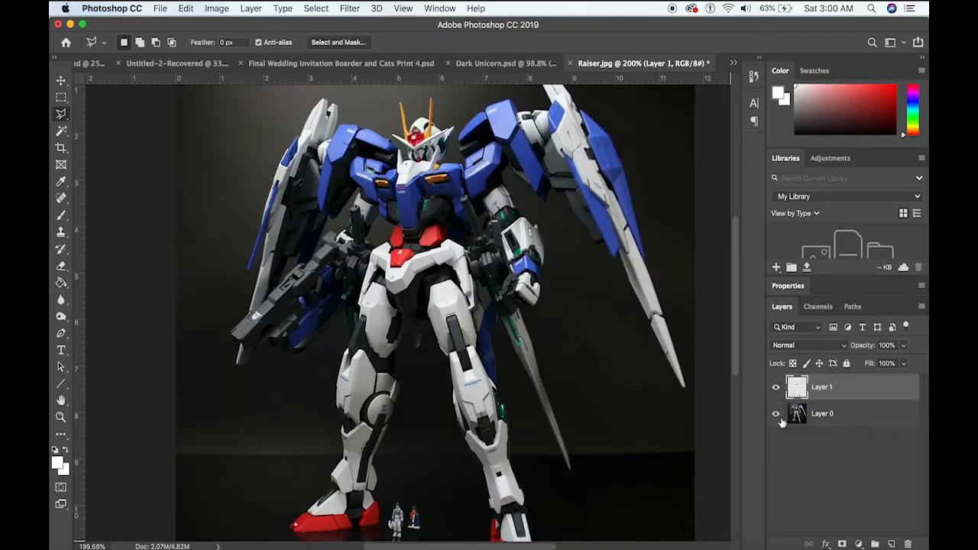
{"action": "double_click", "coordinate": [822, 387]}
{"action": "type", "text": "Red"}
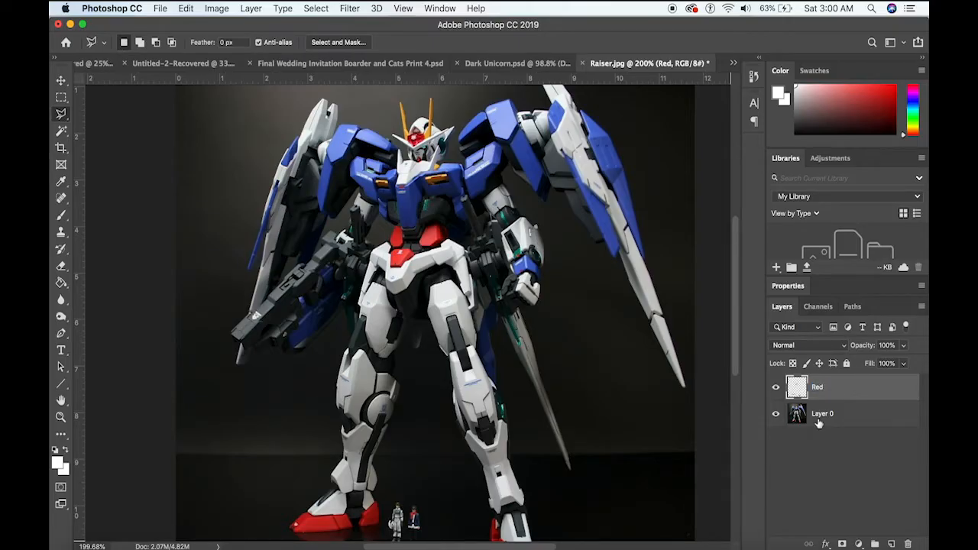
Step: Hide Layer 0 to check the cut-out red parts on their own, and show it again
{"action": "left_click", "coordinate": [819, 422]}
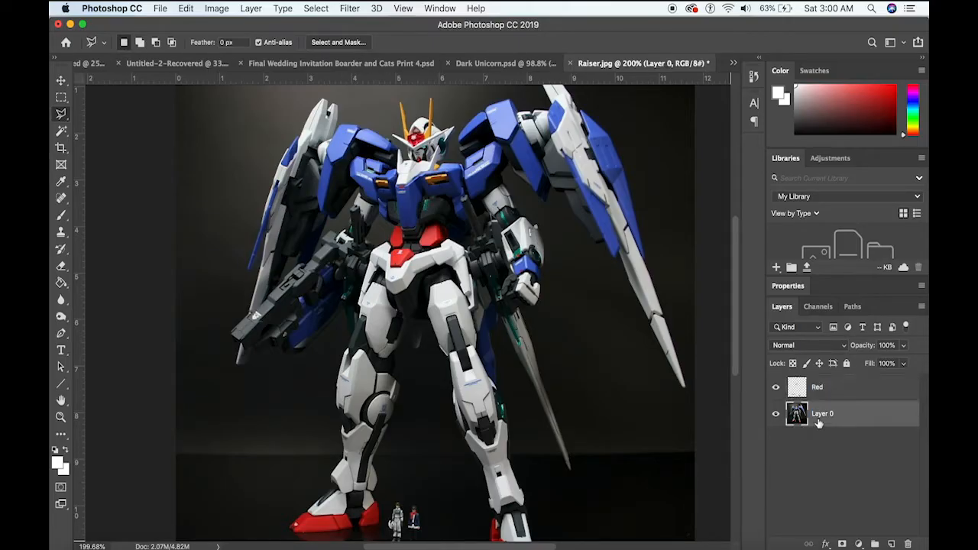
{"action": "left_click", "coordinate": [776, 416]}
{"action": "scroll", "coordinate": [570, 395], "scroll_direction": "down", "scroll_amount": 5}
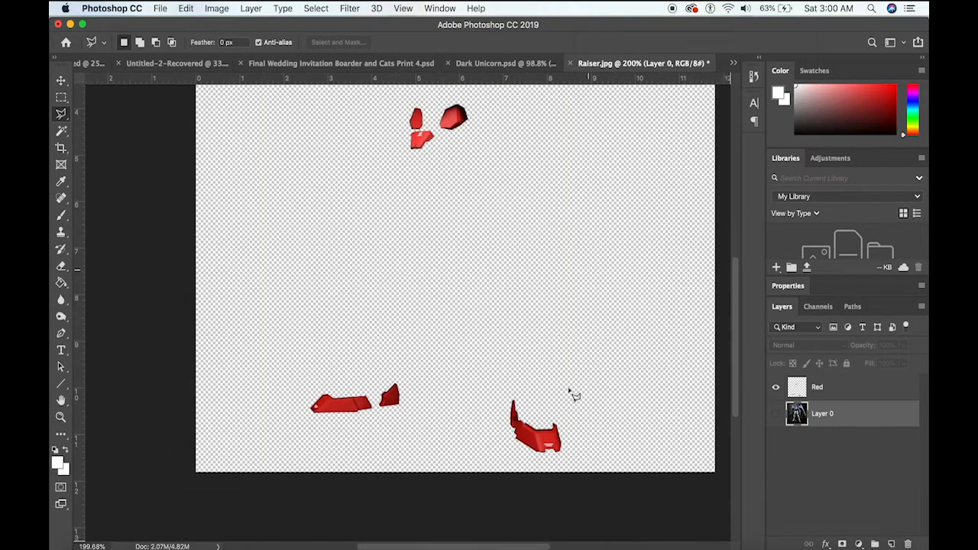
{"action": "left_click", "coordinate": [815, 388]}
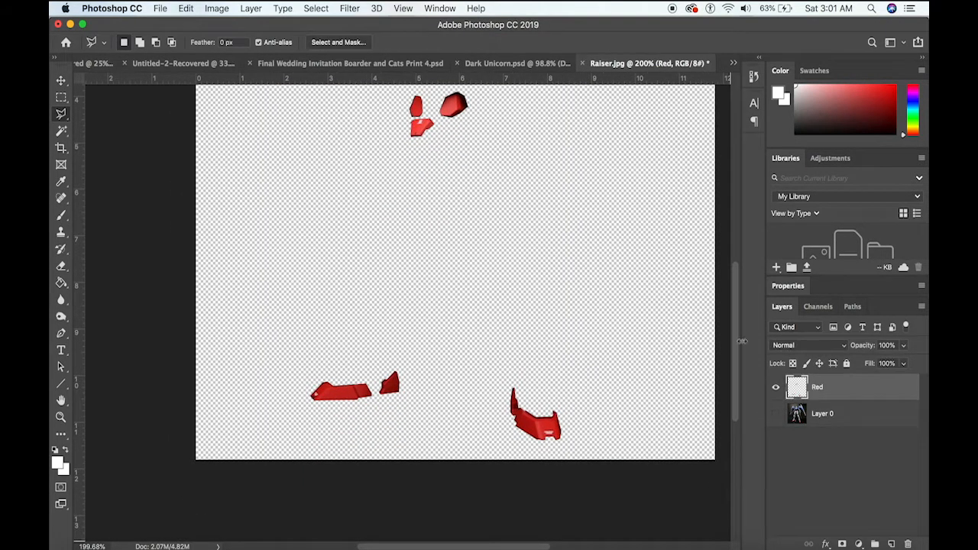
{"action": "scroll", "coordinate": [563, 225], "scroll_direction": "up", "scroll_amount": 3}
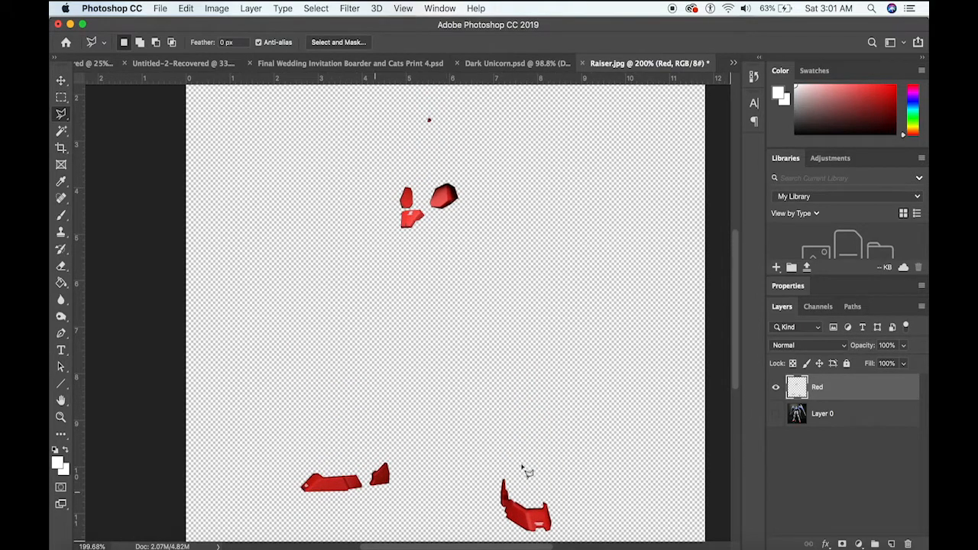
{"action": "left_click", "coordinate": [776, 413]}
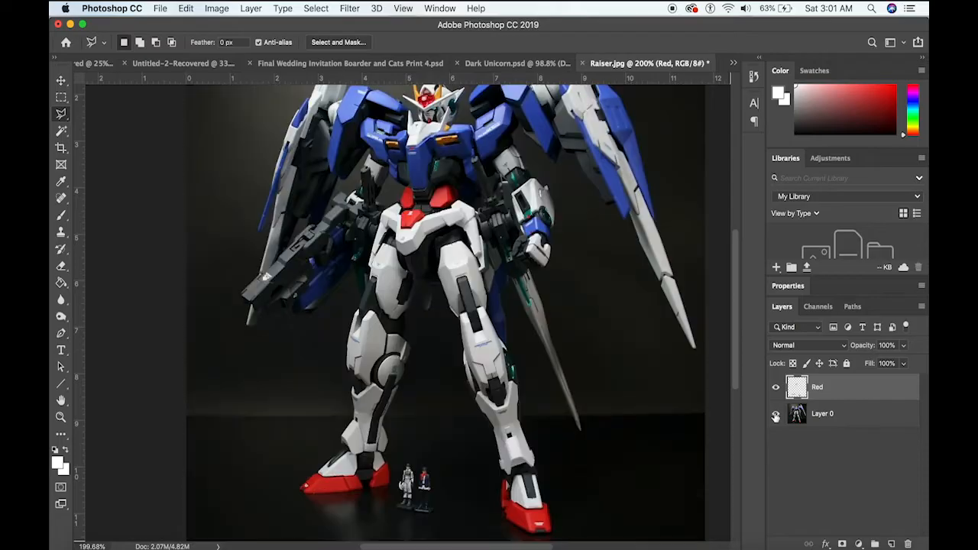
Step: Outline the blue chest armour on Layer 0 with the Polygonal Lasso to select it
{"action": "left_click", "coordinate": [821, 415]}
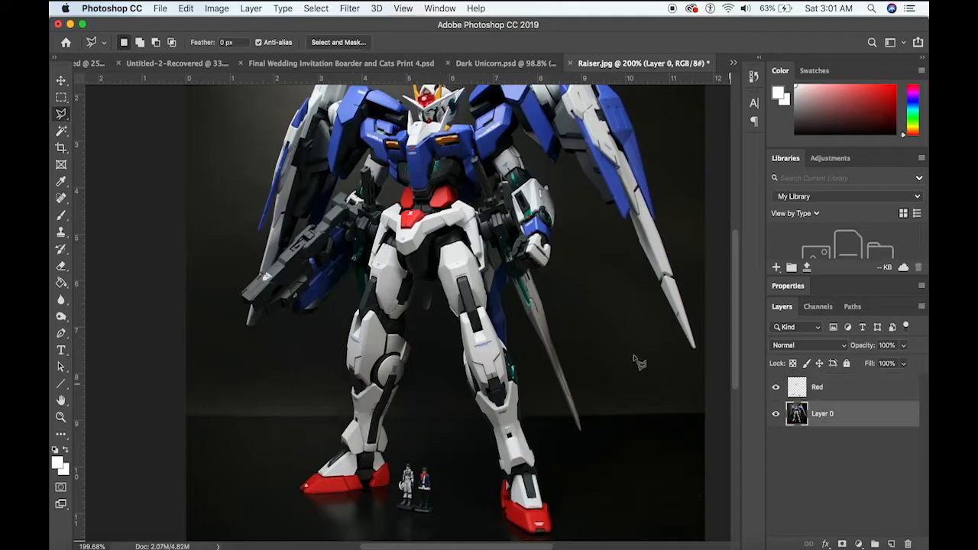
{"action": "scroll", "coordinate": [511, 225], "scroll_direction": "up", "scroll_amount": 2}
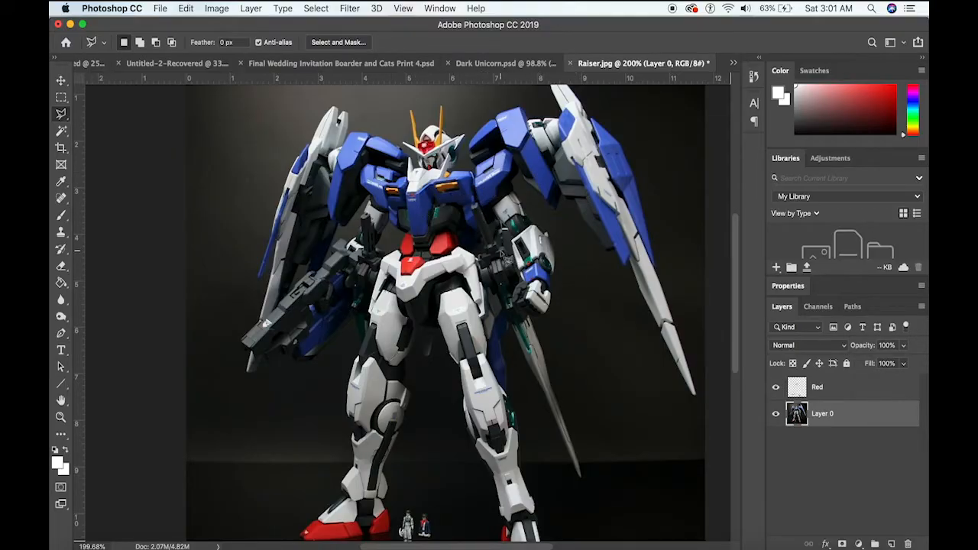
{"action": "scroll", "coordinate": [440, 206], "scroll_direction": "up", "scroll_amount": 5}
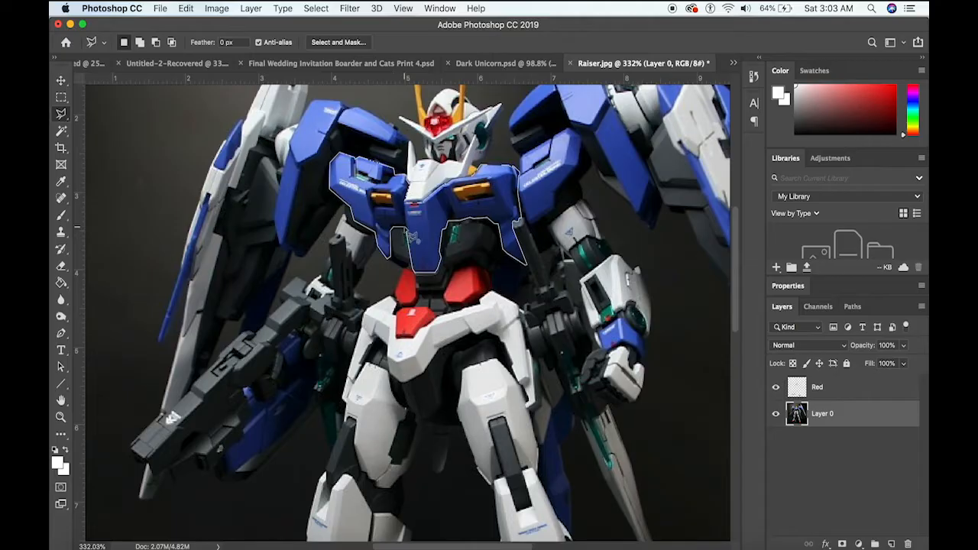
{"action": "left_click", "coordinate": [406, 227]}
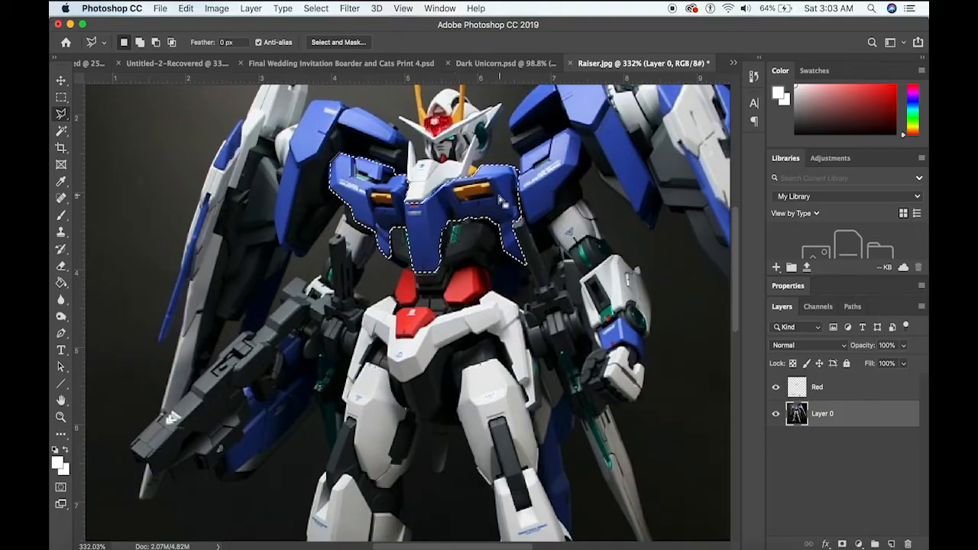
Step: Subtract the two orange chest vents from the blue chest selection with the Polygonal Lasso
{"action": "key", "text": "alt"}
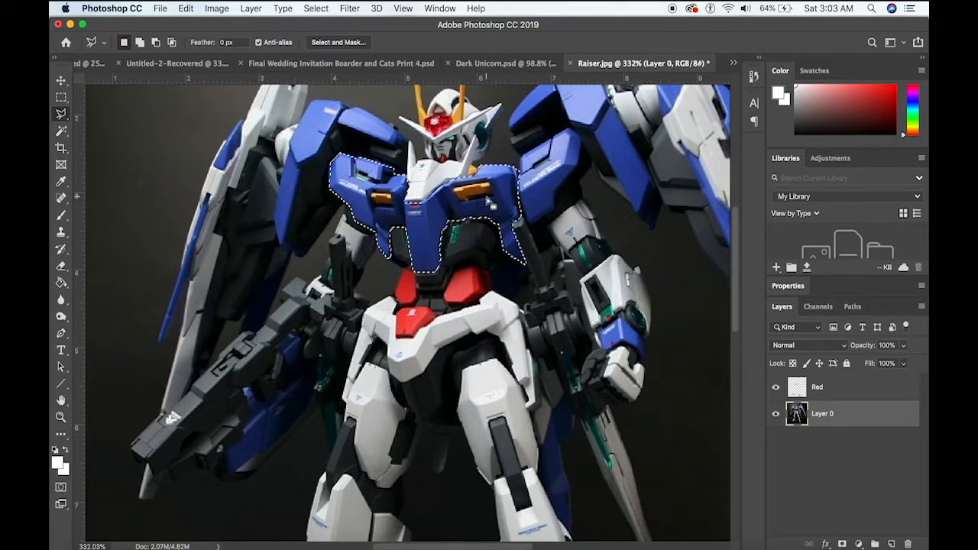
{"action": "key", "text": "alt"}
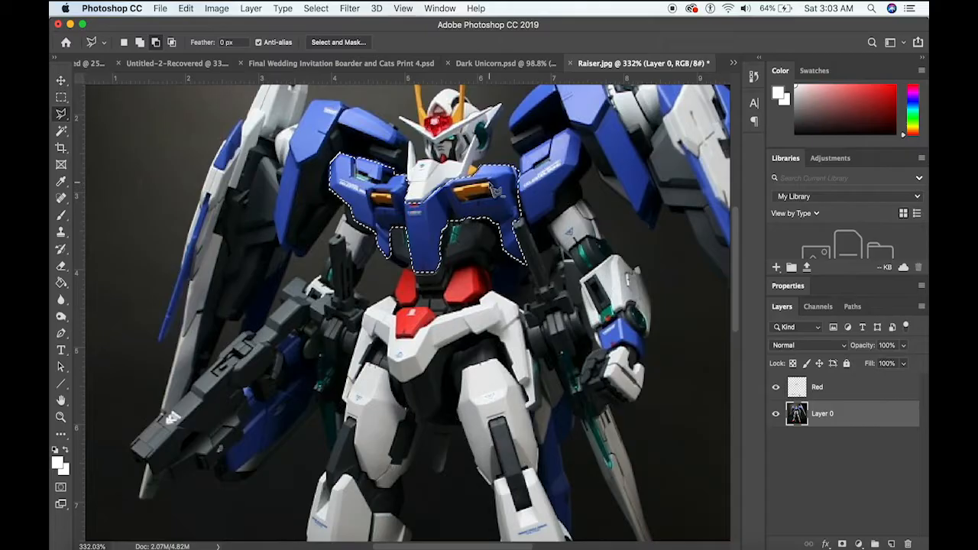
{"action": "left_click", "coordinate": [489, 183]}
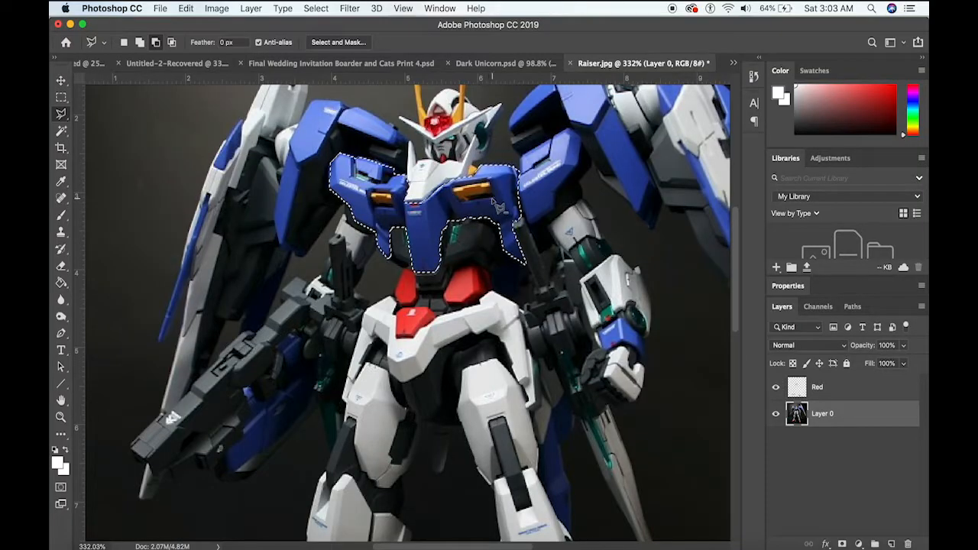
{"action": "left_click", "coordinate": [492, 199]}
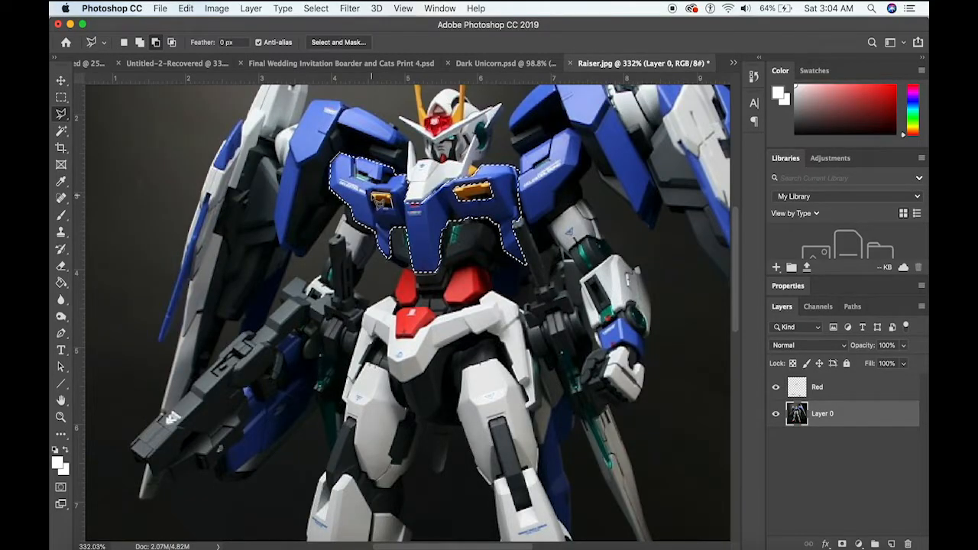
{"action": "left_click", "coordinate": [373, 196]}
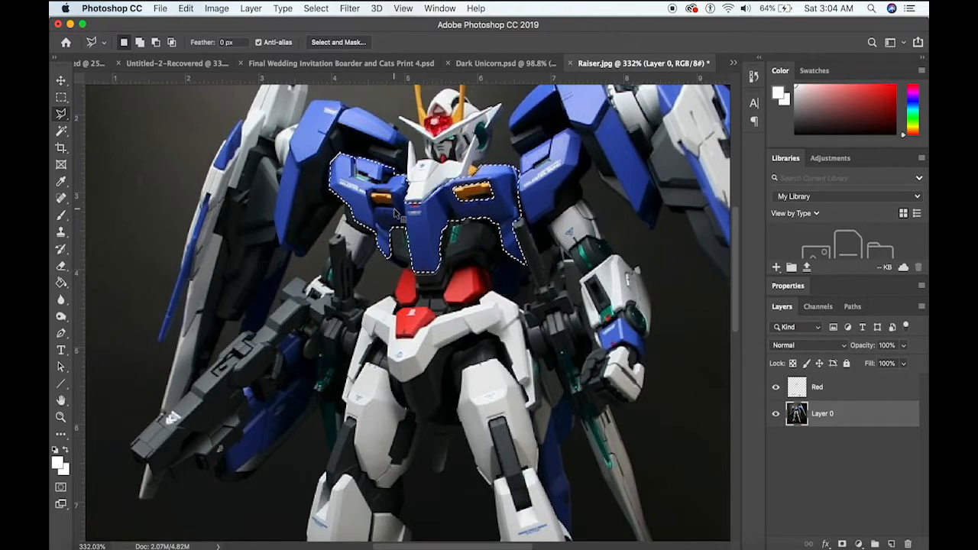
{"action": "key", "text": "alt"}
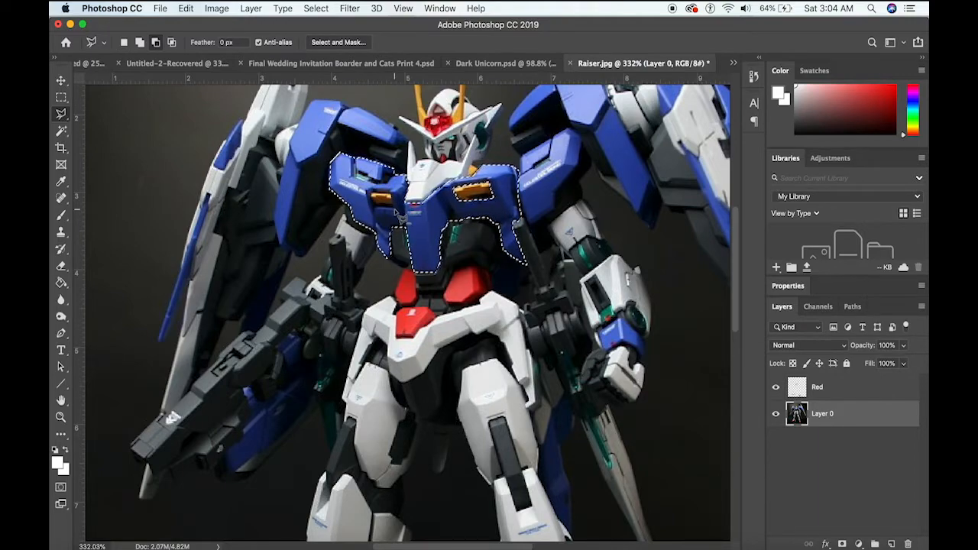
{"action": "left_click", "coordinate": [396, 214]}
{"action": "key", "text": "alt"}
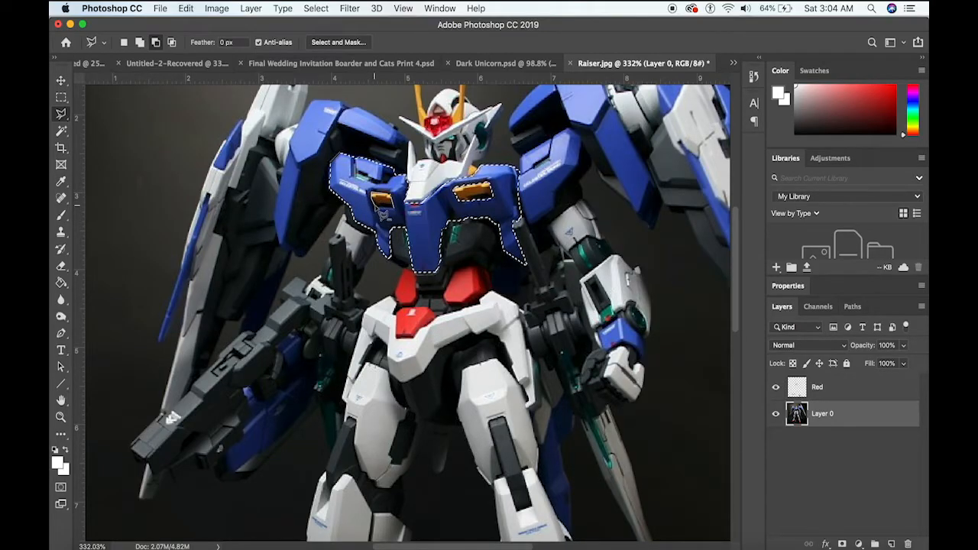
{"action": "left_click", "coordinate": [376, 207]}
{"action": "left_click", "coordinate": [394, 208]}
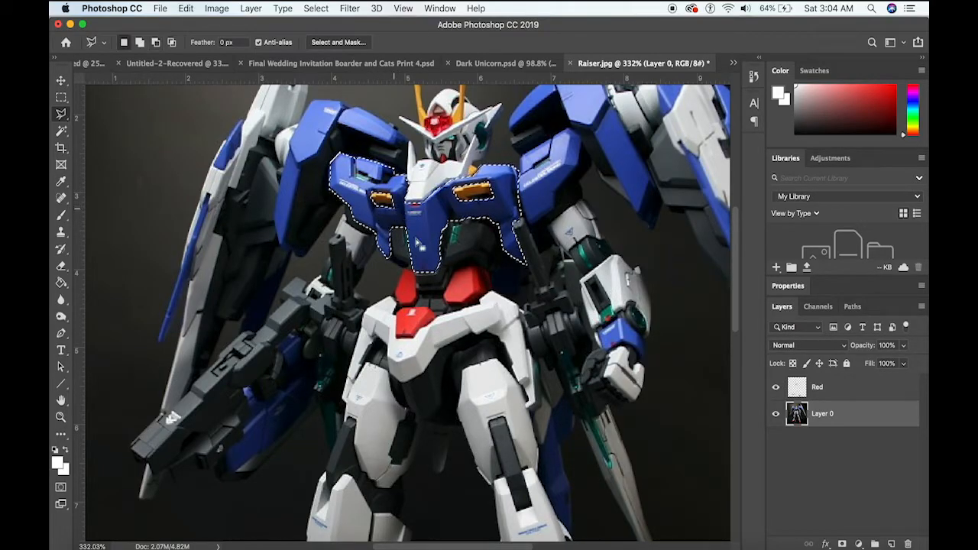
Step: Add the blue shoulder armour on both sides and the blue wrist parts to the selection
{"action": "scroll", "coordinate": [491, 271], "scroll_direction": "up", "scroll_amount": 2}
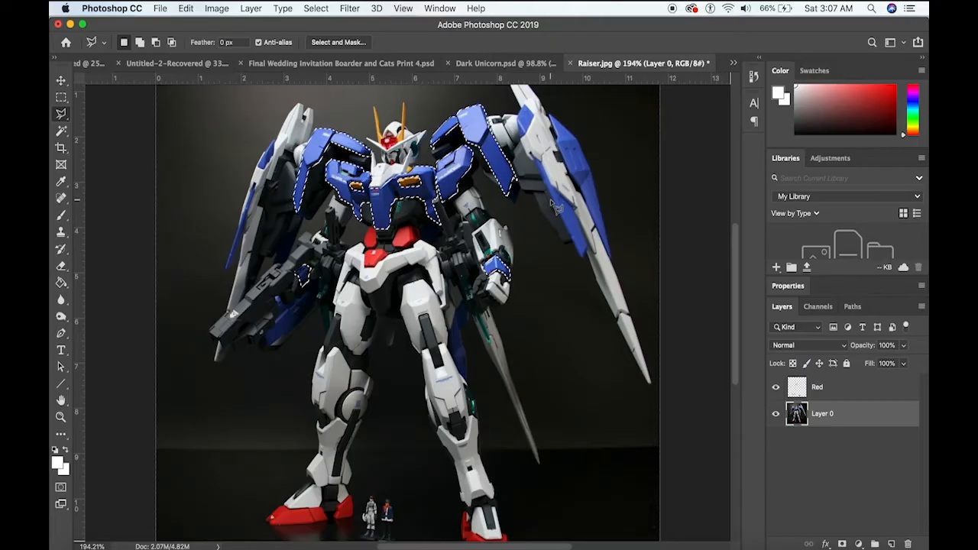
{"action": "scroll", "coordinate": [550, 200], "scroll_direction": "left", "scroll_amount": 5}
{"action": "scroll", "coordinate": [550, 200], "scroll_direction": "right", "scroll_amount": 3}
{"action": "scroll", "coordinate": [550, 200], "scroll_direction": "up", "scroll_amount": 2}
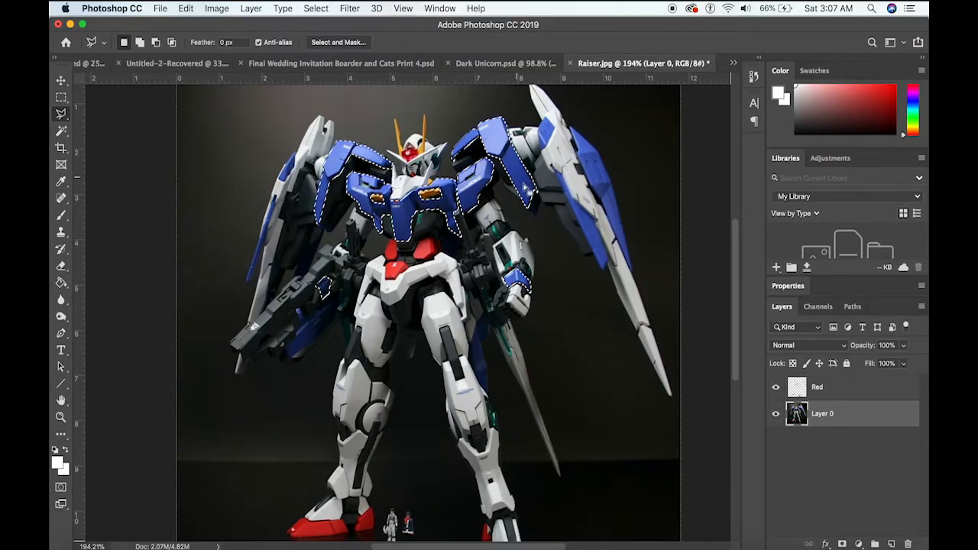
{"action": "scroll", "coordinate": [451, 246], "scroll_direction": "down", "scroll_amount": 2}
{"action": "scroll", "coordinate": [450, 242], "scroll_direction": "down", "scroll_amount": 2}
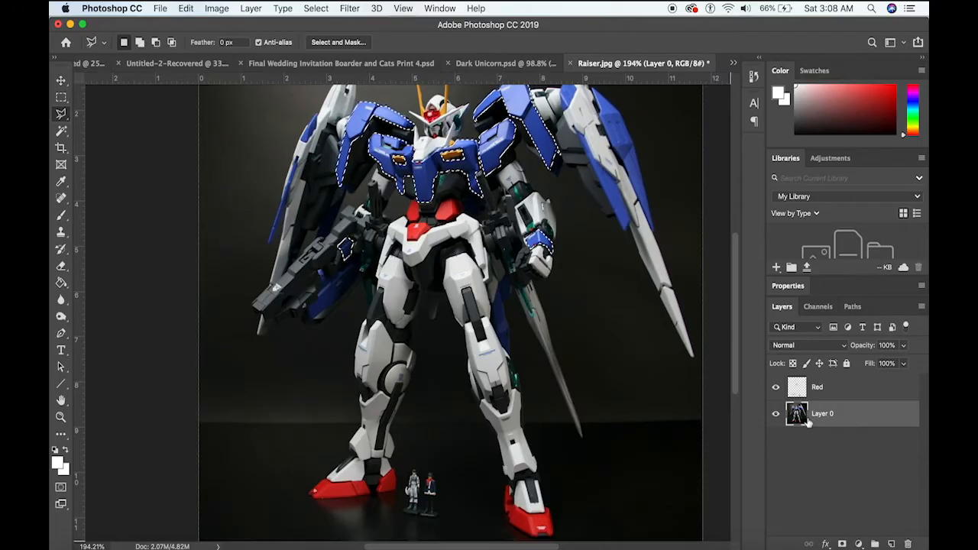
Step: Copy the selected blue parts onto a new layer and name it Blue Upper body and wrists
{"action": "key", "text": "super+c"}
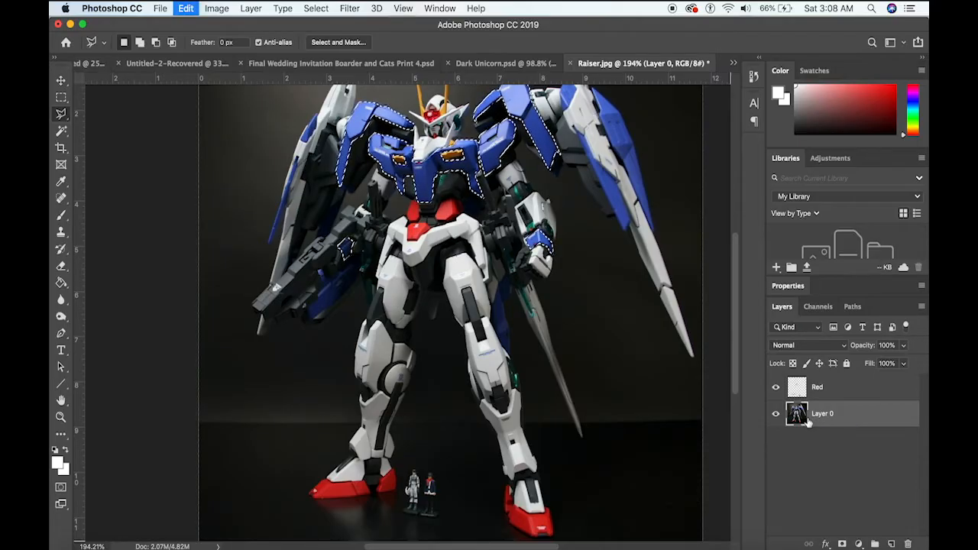
{"action": "key", "text": "super+v"}
{"action": "double_click", "coordinate": [824, 415]}
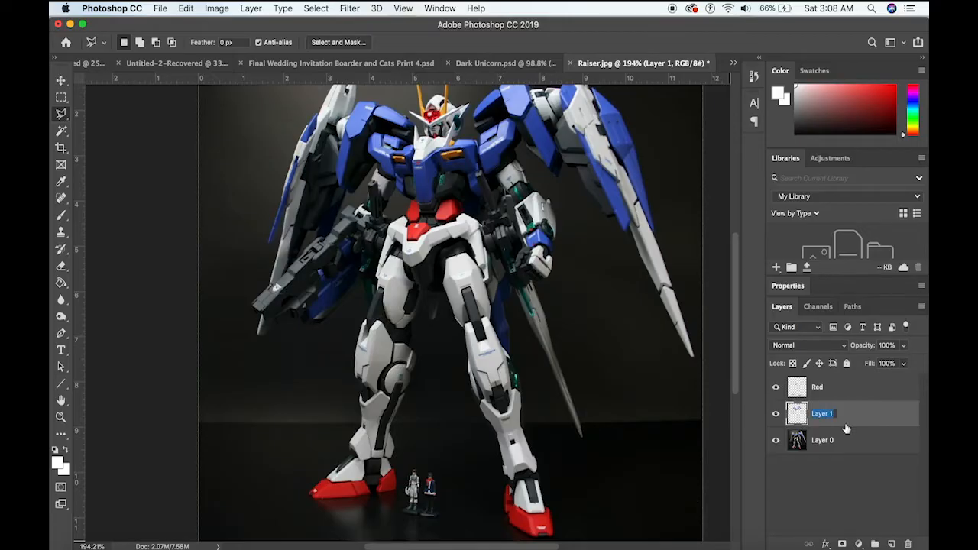
{"action": "type", "text": "Blue Upper body and "}
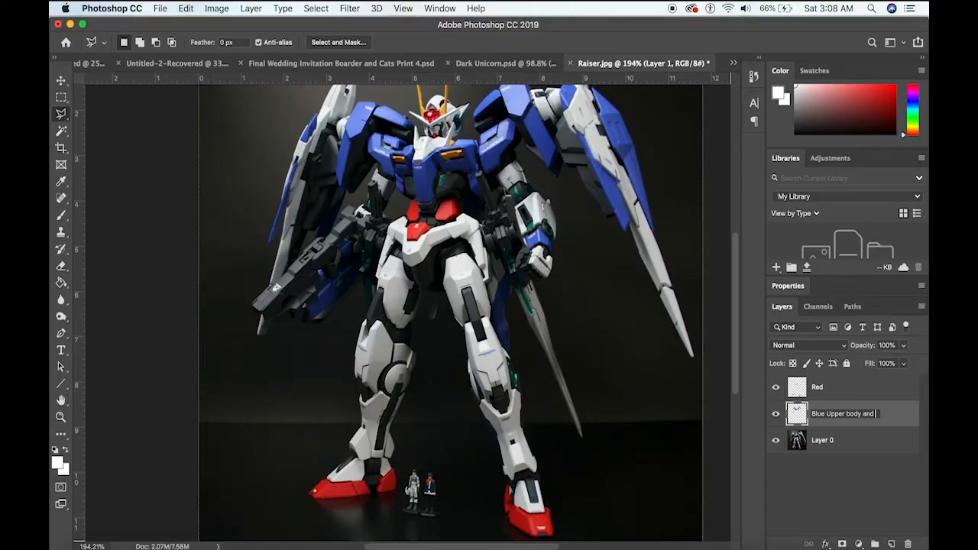
{"action": "type", "text": "wrists"}
{"action": "left_click", "coordinate": [849, 498]}
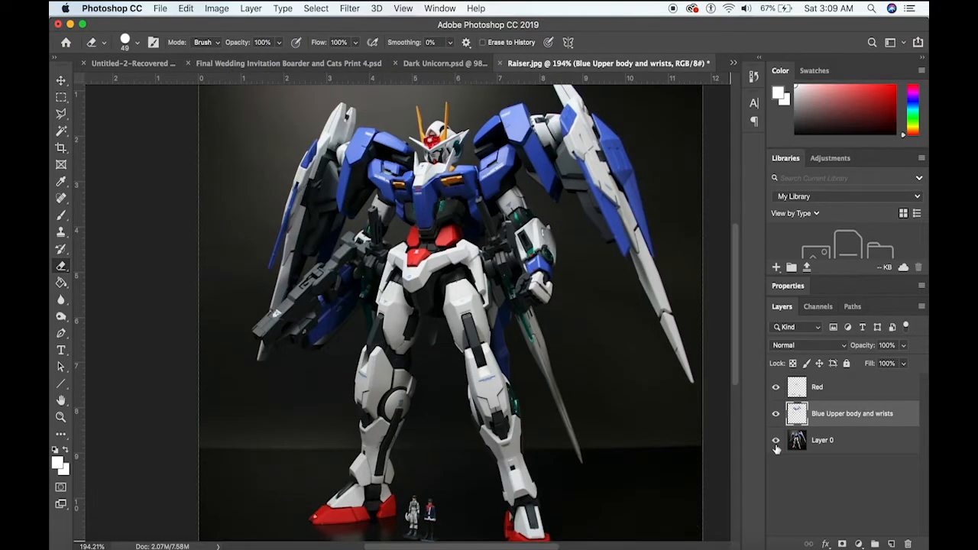
Step: Open a Hue/Saturation adjustment on the Blue Upper body and wrists layer and try a hue of -40
{"action": "left_click", "coordinate": [825, 394]}
{"action": "left_click", "coordinate": [824, 418]}
{"action": "left_click", "coordinate": [220, 9]}
{"action": "mouse_move", "coordinate": [230, 44]}
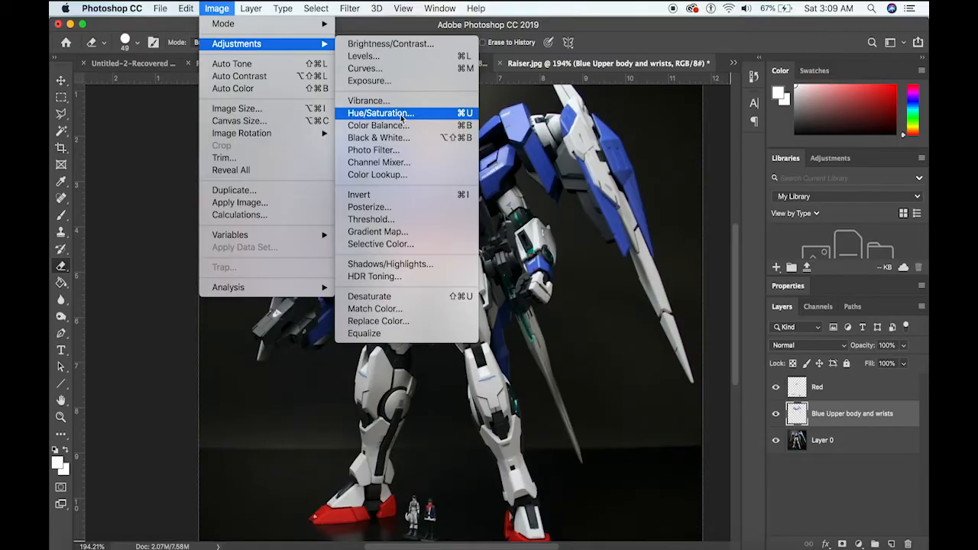
{"action": "left_click", "coordinate": [402, 114]}
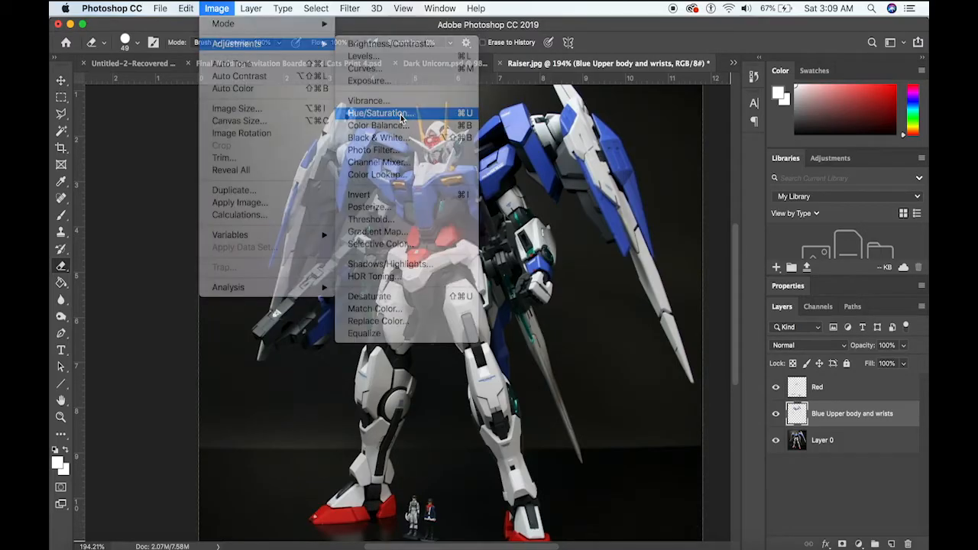
{"action": "mouse_move", "coordinate": [676, 127]}
{"action": "left_mouse_down"}
{"action": "mouse_move", "coordinate": [658, 142]}
{"action": "mouse_move", "coordinate": [685, 113]}
{"action": "left_mouse_up"}
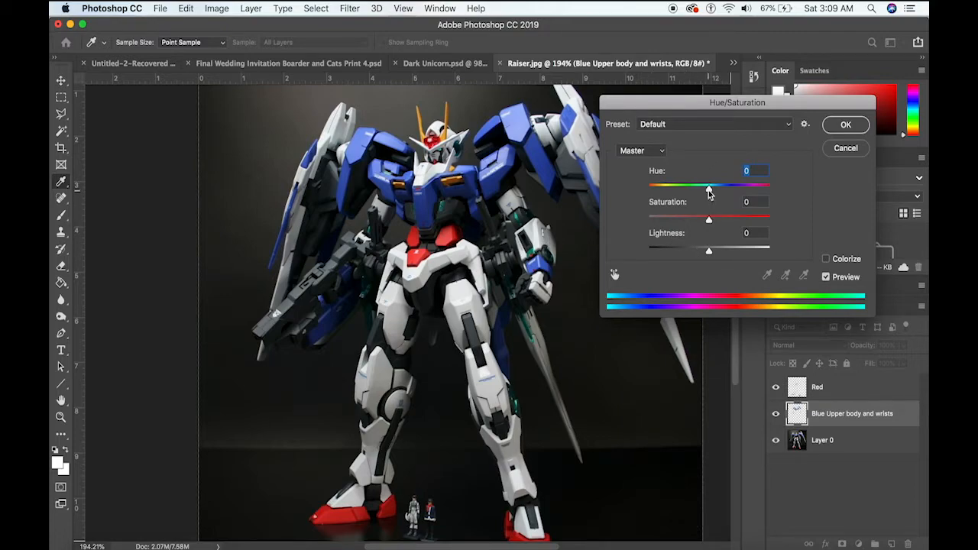
{"action": "left_click_drag", "start_coordinate": [709, 191], "coordinate": [684, 192]}
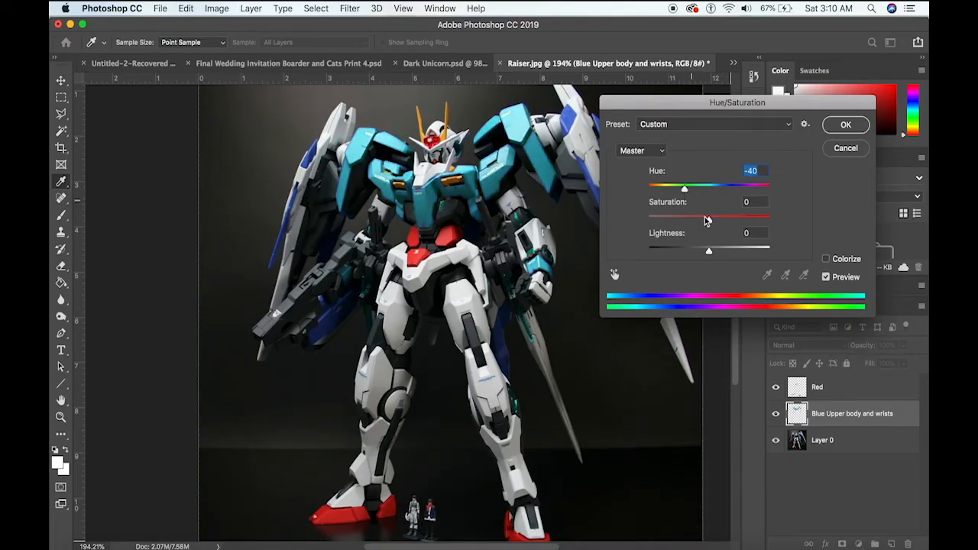
Step: Colorize the upper body and wrist armour purple with hue 277, saturation 64 and lightness -36, and apply it
{"action": "left_click", "coordinate": [828, 261]}
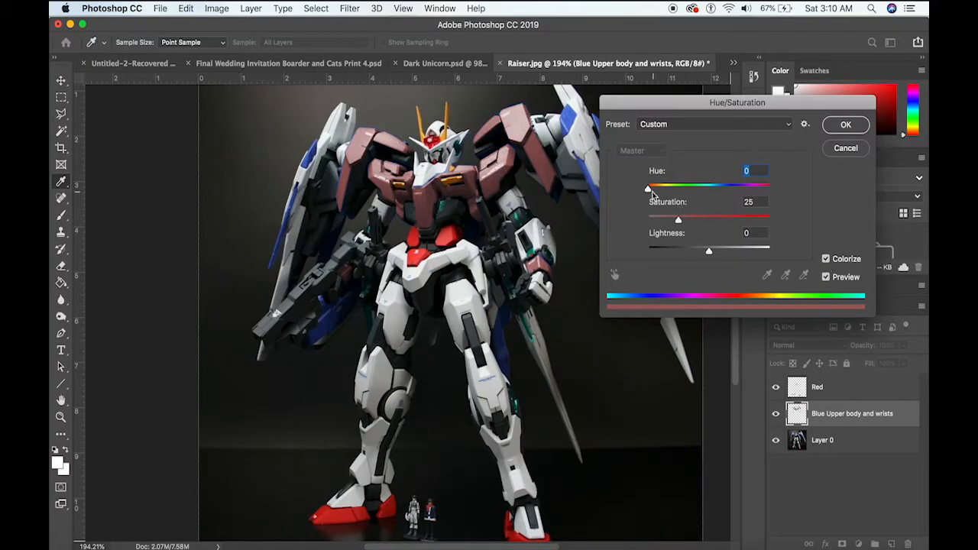
{"action": "left_click_drag", "start_coordinate": [648, 191], "coordinate": [742, 194]}
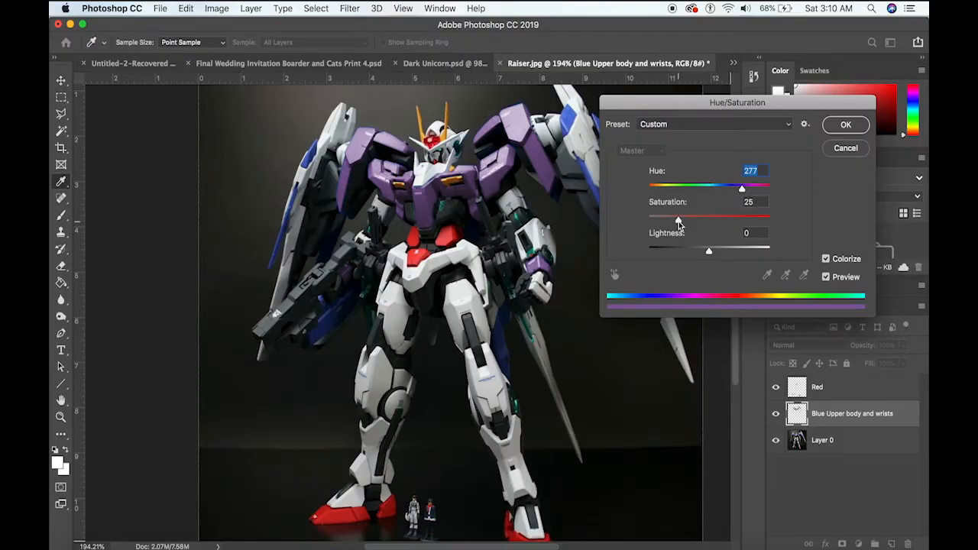
{"action": "left_click_drag", "start_coordinate": [679, 222], "coordinate": [727, 220]}
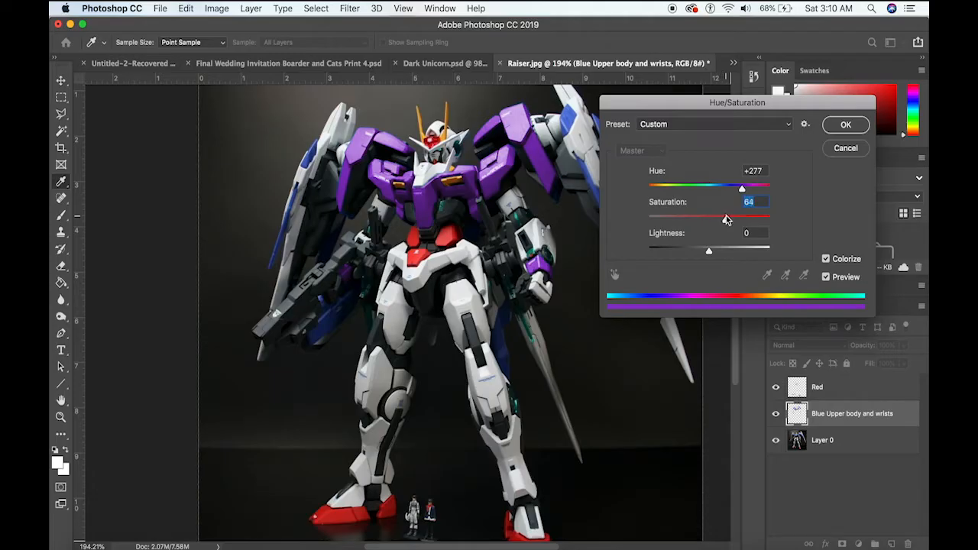
{"action": "left_click", "coordinate": [710, 253]}
{"action": "left_click_drag", "start_coordinate": [710, 253], "coordinate": [688, 255]}
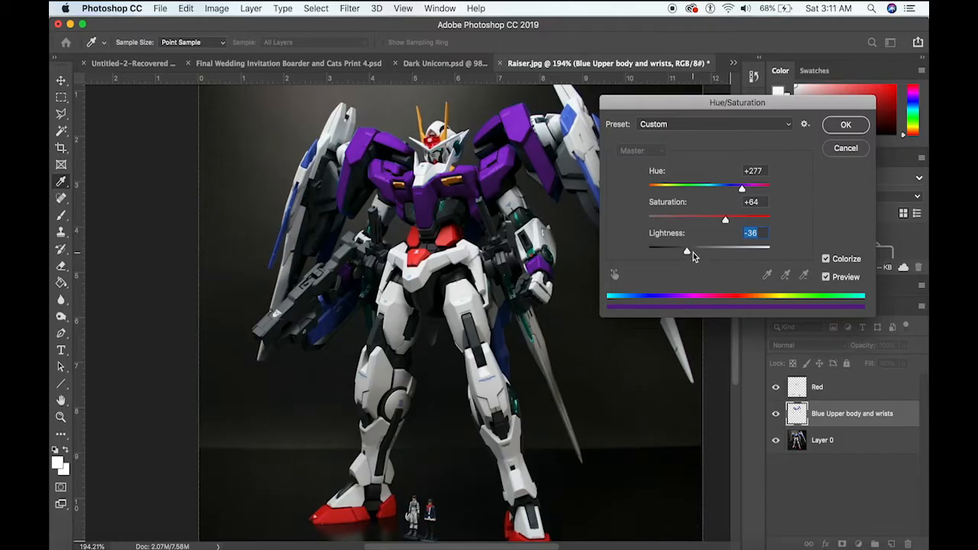
{"action": "left_click", "coordinate": [845, 126]}
{"action": "key", "text": "e"}
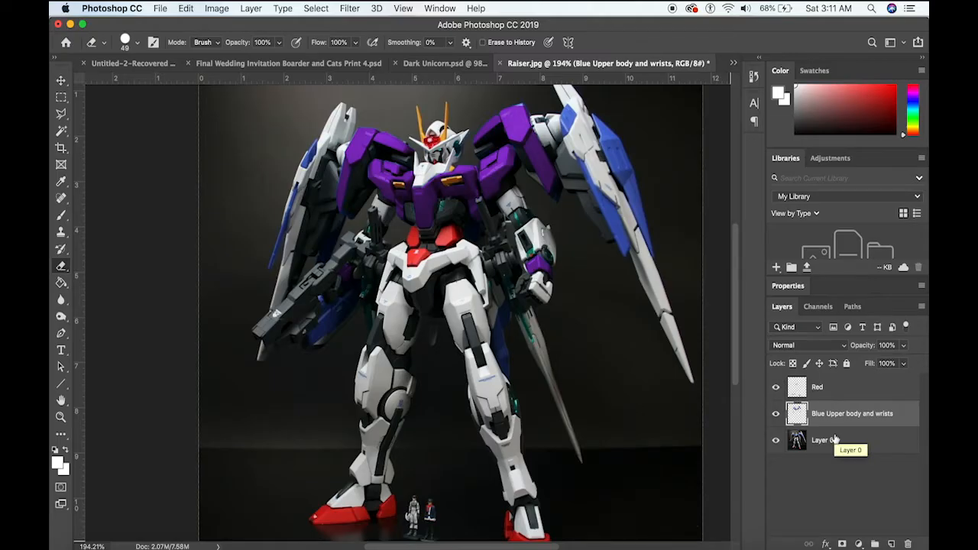
Step: Open a Hue/Saturation adjustment on the Red layer, enable Colorize and set the hue to 238
{"action": "left_click", "coordinate": [836, 389]}
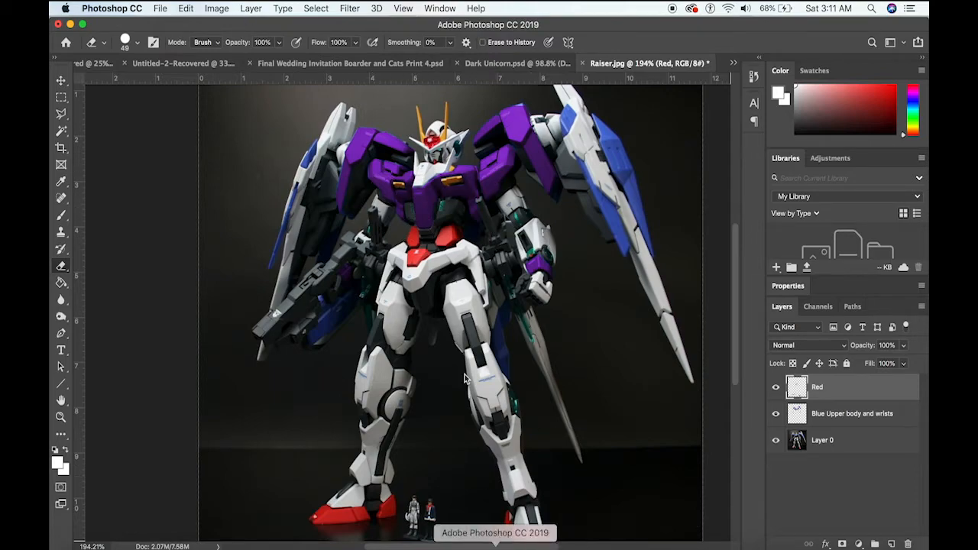
{"action": "left_click", "coordinate": [223, 11]}
{"action": "mouse_move", "coordinate": [246, 44]}
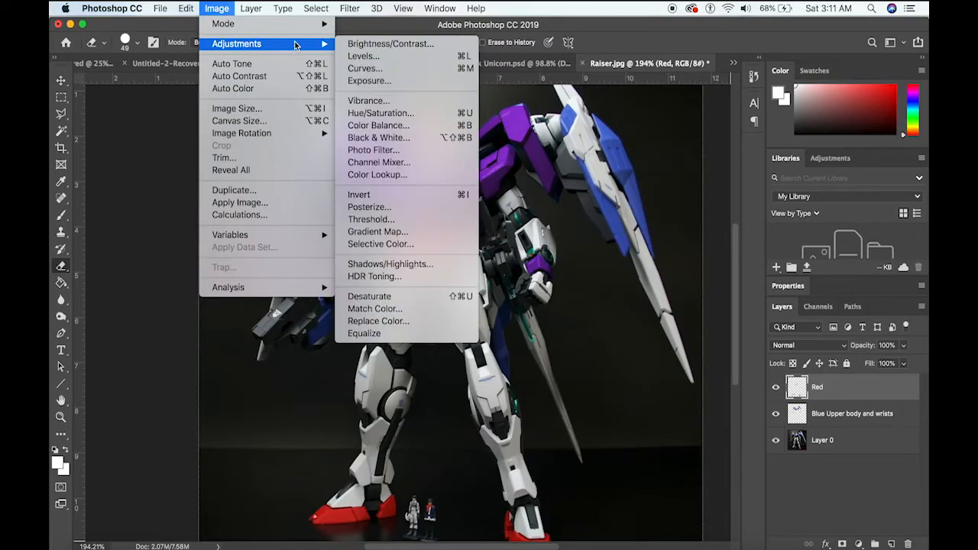
{"action": "left_click", "coordinate": [392, 115]}
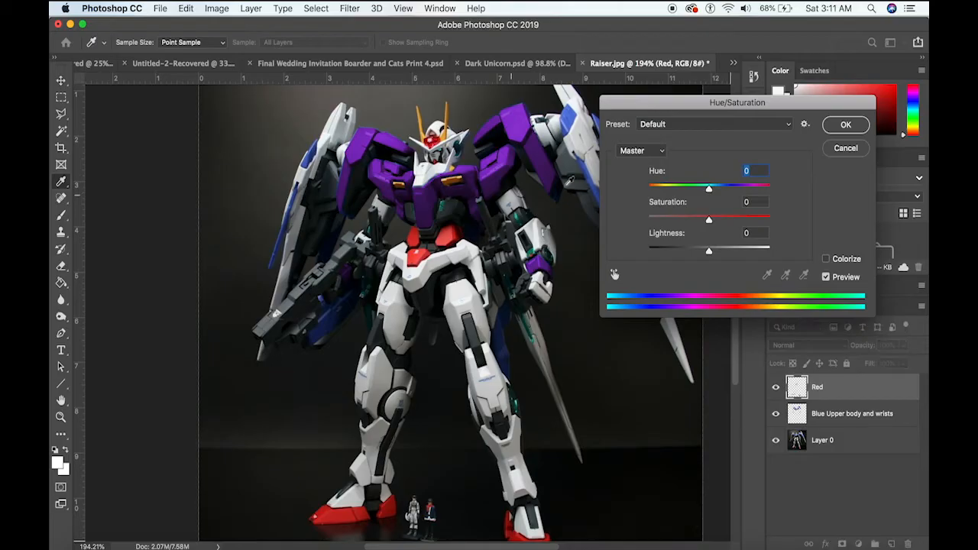
{"action": "left_click", "coordinate": [826, 260]}
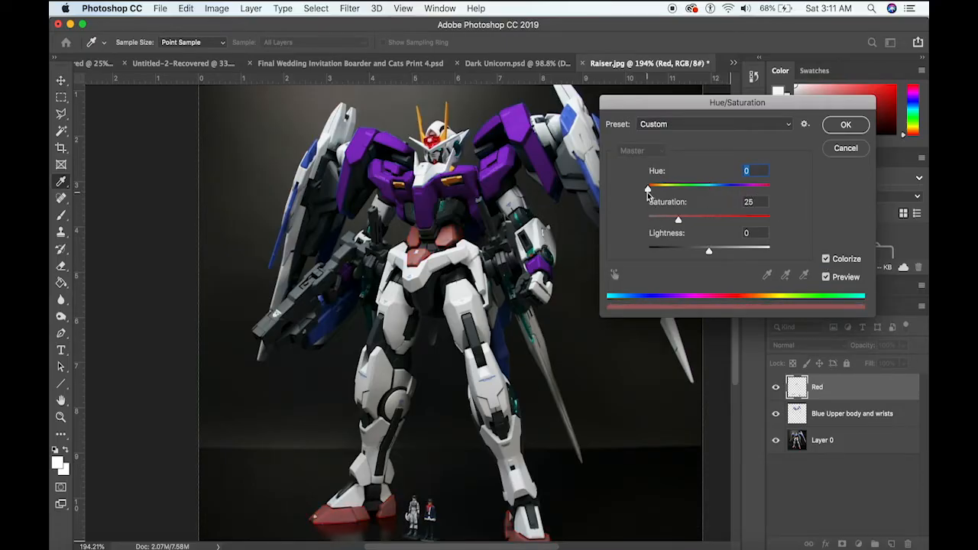
{"action": "left_click_drag", "start_coordinate": [648, 191], "coordinate": [701, 197]}
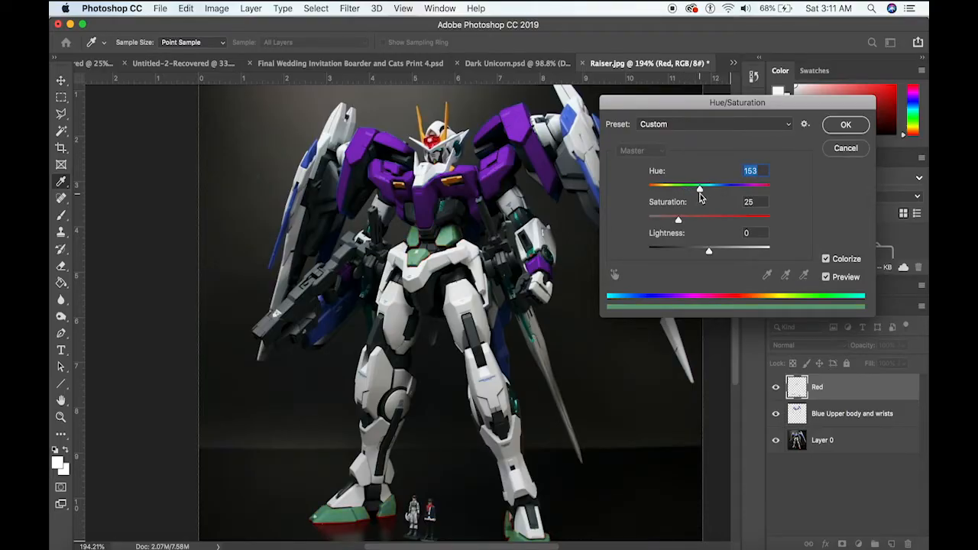
{"action": "left_click", "coordinate": [764, 172]}
{"action": "double_click", "coordinate": [762, 171]}
{"action": "left_click_drag", "start_coordinate": [700, 189], "coordinate": [729, 196]}
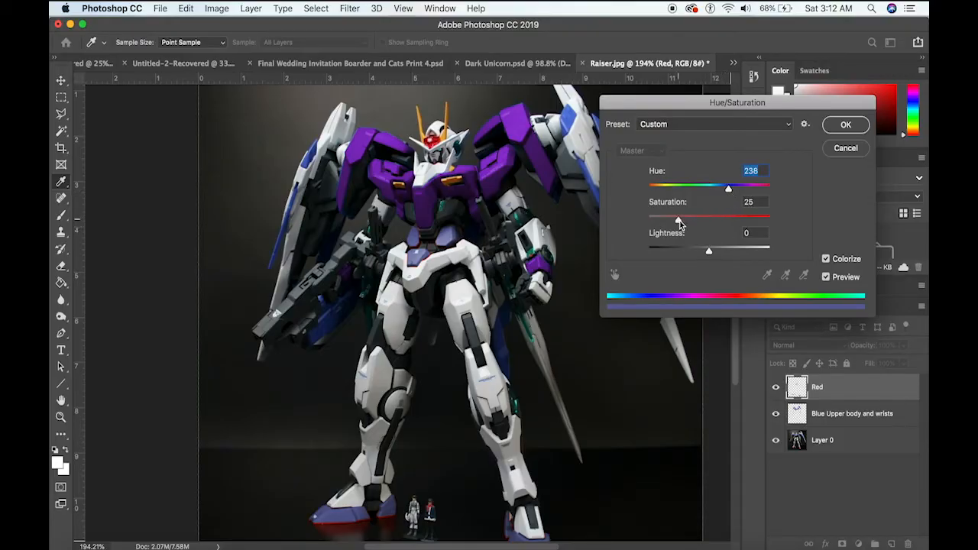
Step: Set the Red layer's saturation to 56 and lightness to -17, and apply the adjustment
{"action": "left_click_drag", "start_coordinate": [678, 222], "coordinate": [715, 228]}
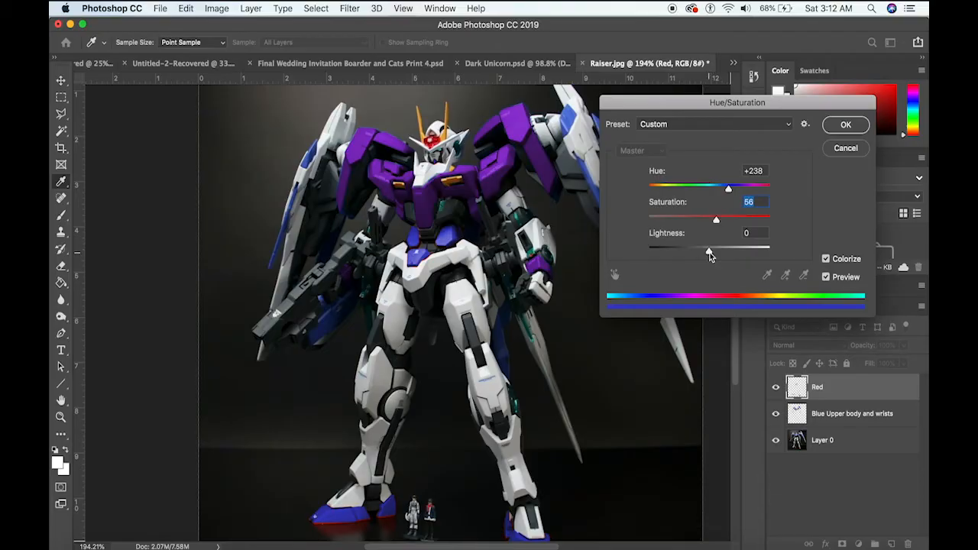
{"action": "left_click_drag", "start_coordinate": [711, 256], "coordinate": [699, 251]}
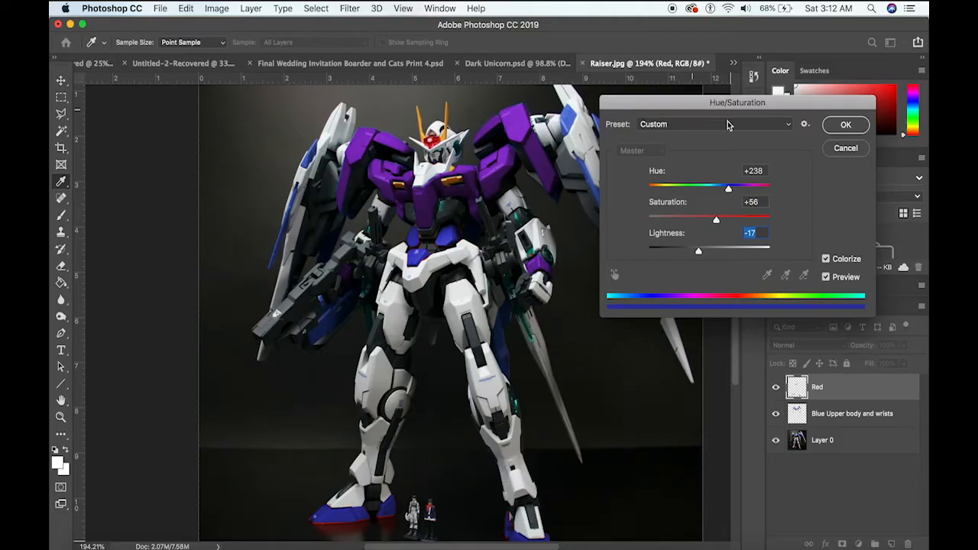
{"action": "left_click_drag", "start_coordinate": [676, 107], "coordinate": [620, 87]}
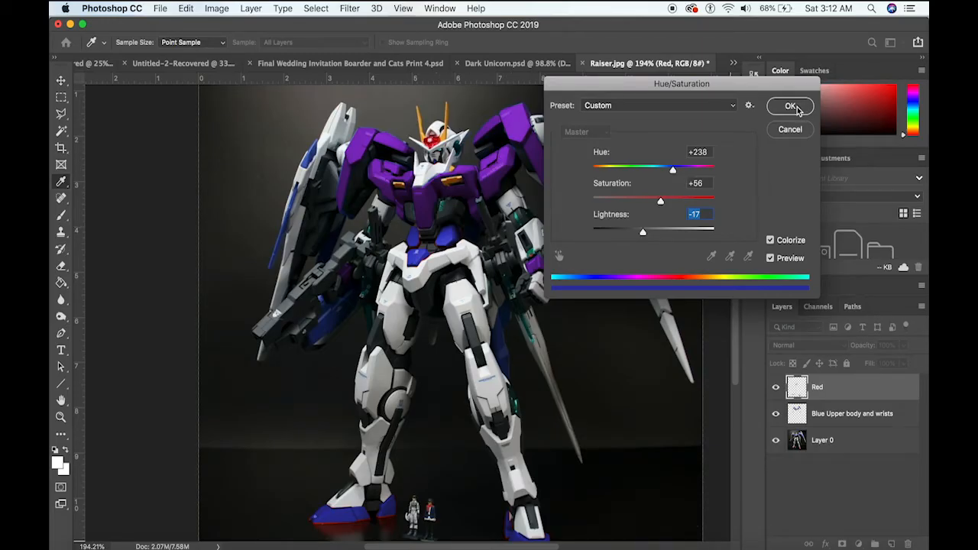
{"action": "left_click", "coordinate": [792, 107]}
{"action": "key", "text": "e"}
{"action": "scroll", "coordinate": [589, 275], "scroll_direction": "down", "scroll_amount": 3}
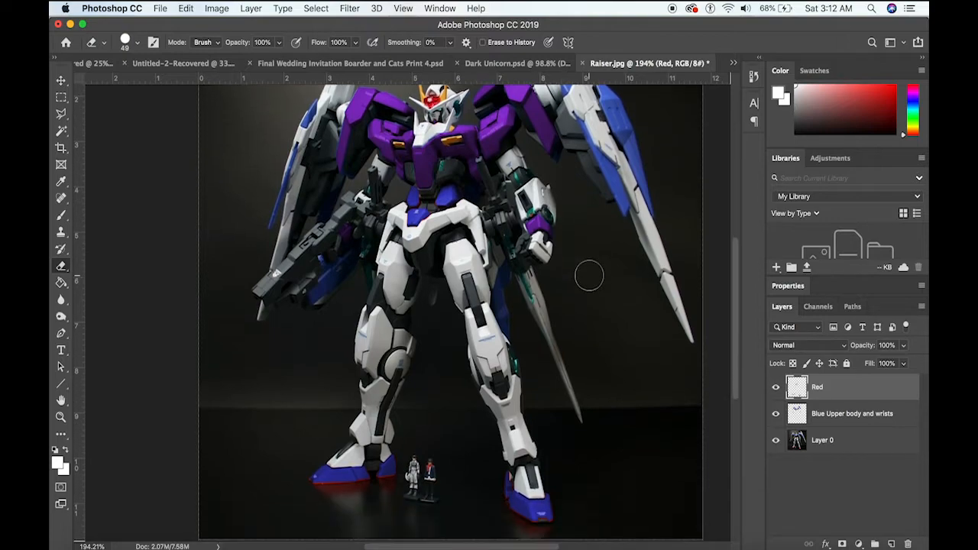
{"action": "scroll", "coordinate": [588, 276], "scroll_direction": "down", "scroll_amount": 2}
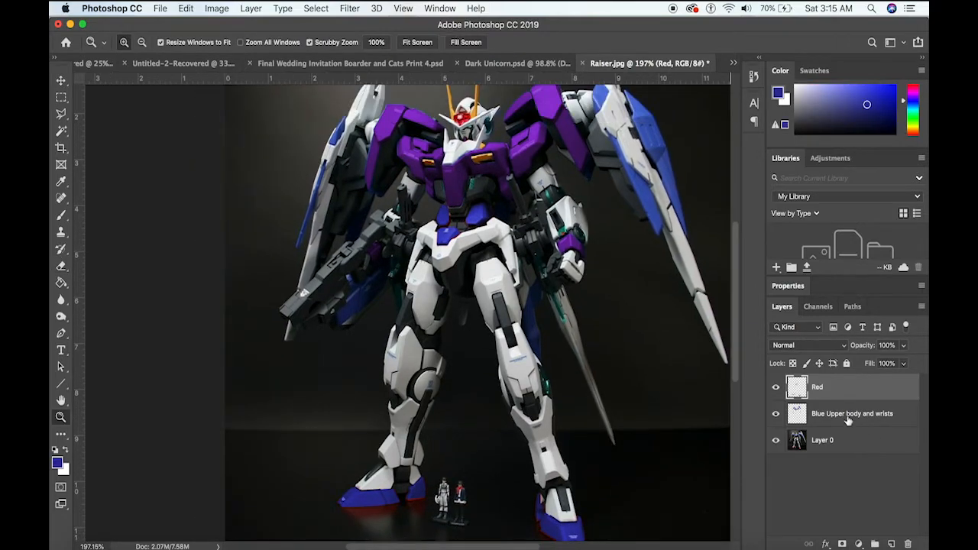
Step: Duplicate the Red layer within Raiser.jpg and name the copy Red 2
{"action": "left_click", "coordinate": [848, 419]}
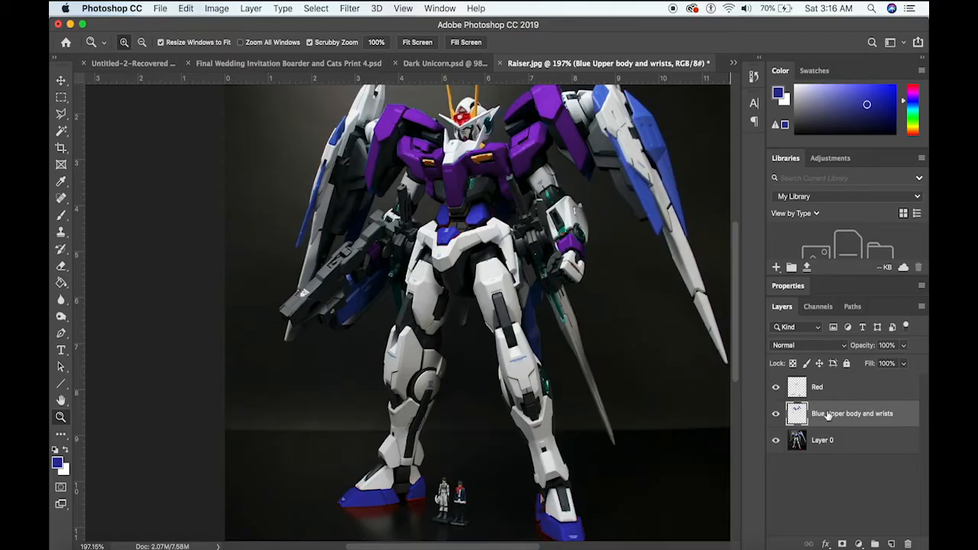
{"action": "left_click", "coordinate": [818, 388]}
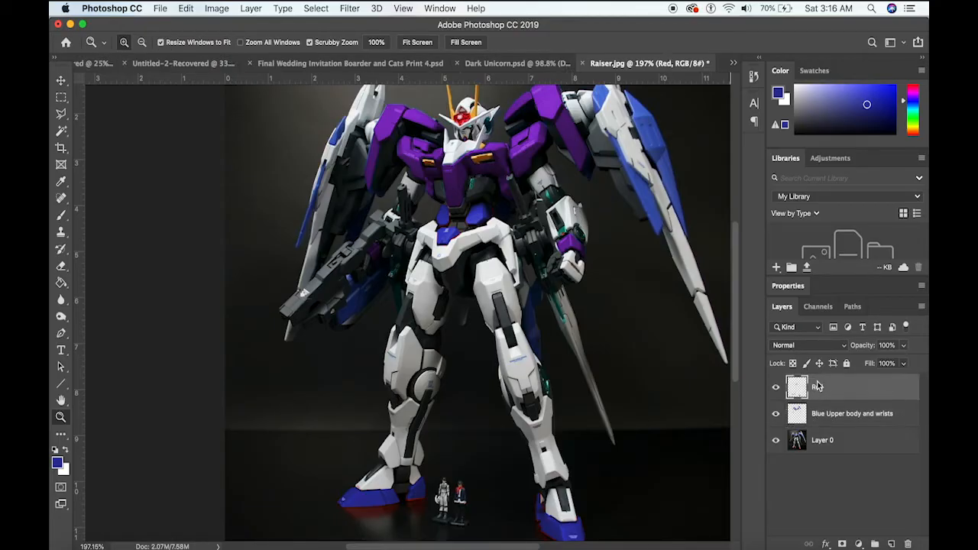
{"action": "right_click", "coordinate": [818, 387]}
{"action": "left_click", "coordinate": [779, 441]}
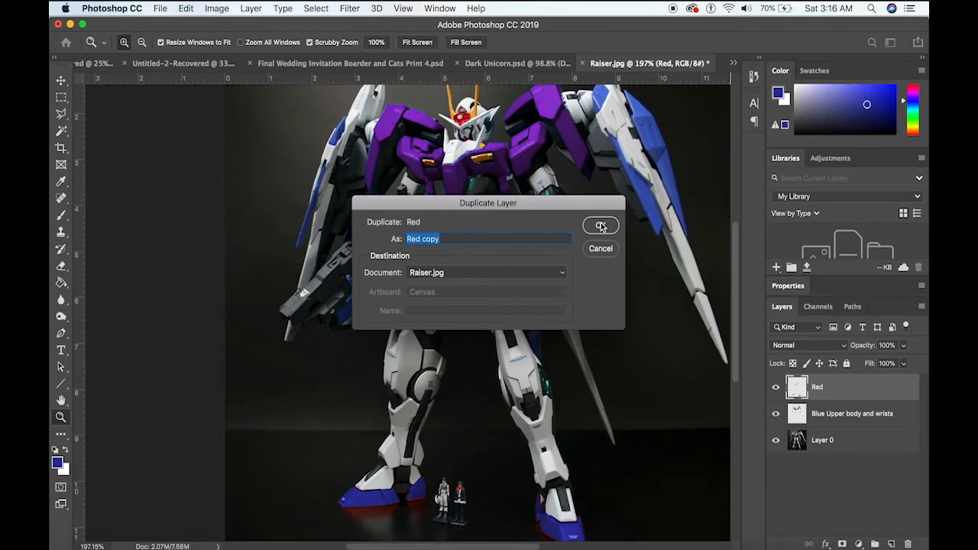
{"action": "type", "text": "Re"}
{"action": "key", "text": "Return"}
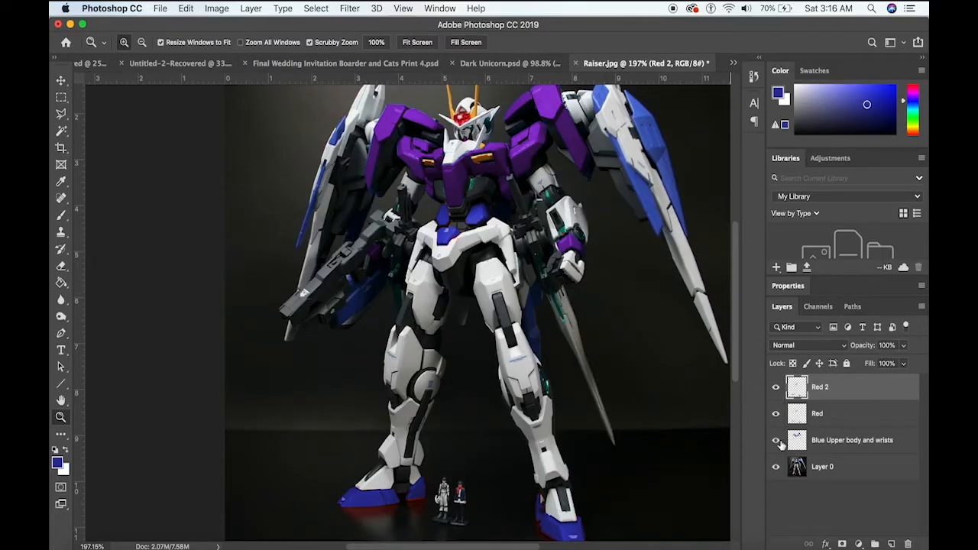
Step: Temporarily hide Layer 0 and the Blue Upper body and wrists layer to examine the red-part layers alone
{"action": "left_click", "coordinate": [776, 469]}
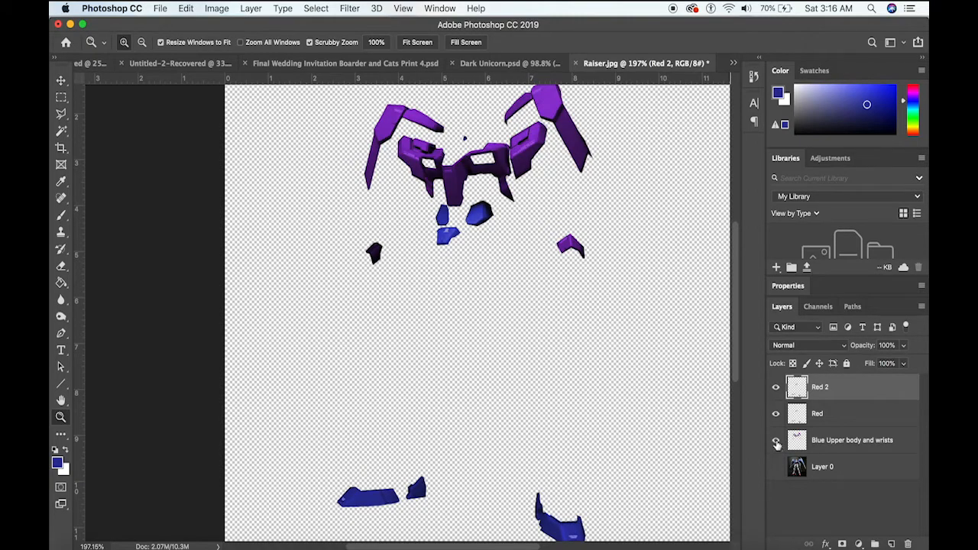
{"action": "left_click", "coordinate": [777, 443]}
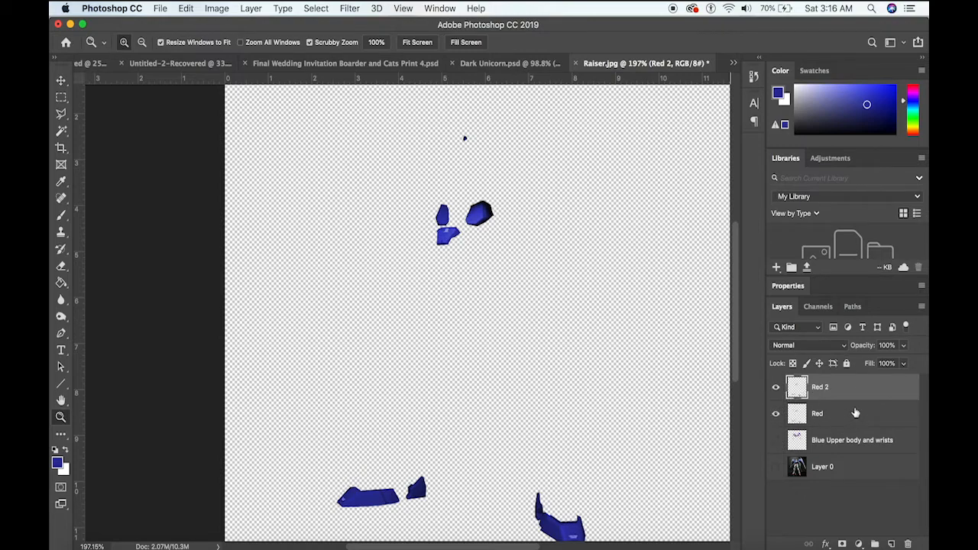
{"action": "left_click", "coordinate": [777, 443]}
{"action": "left_click", "coordinate": [777, 468]}
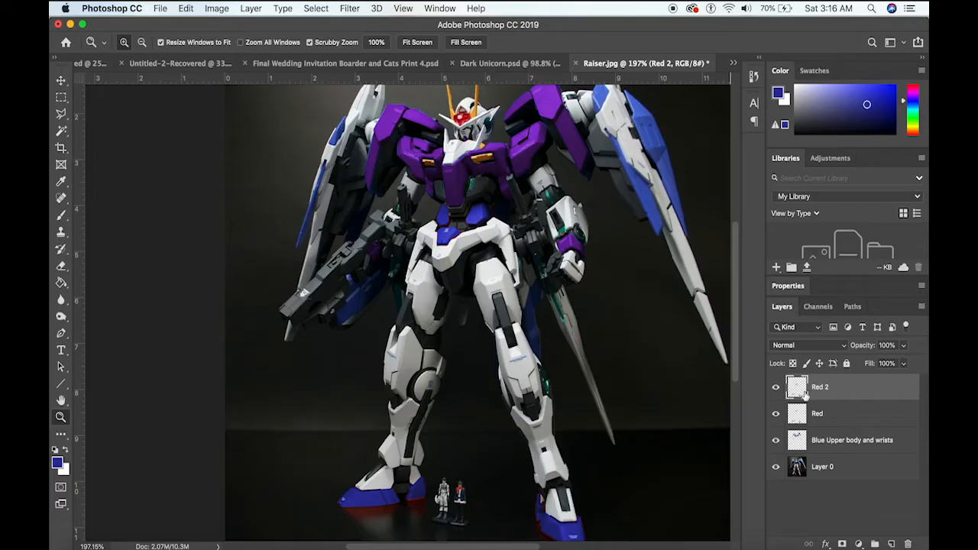
Step: Colorize the Red 2 layer with Hue/Saturation at hue 340 and saturation 37
{"action": "left_click", "coordinate": [218, 9]}
{"action": "mouse_move", "coordinate": [241, 44]}
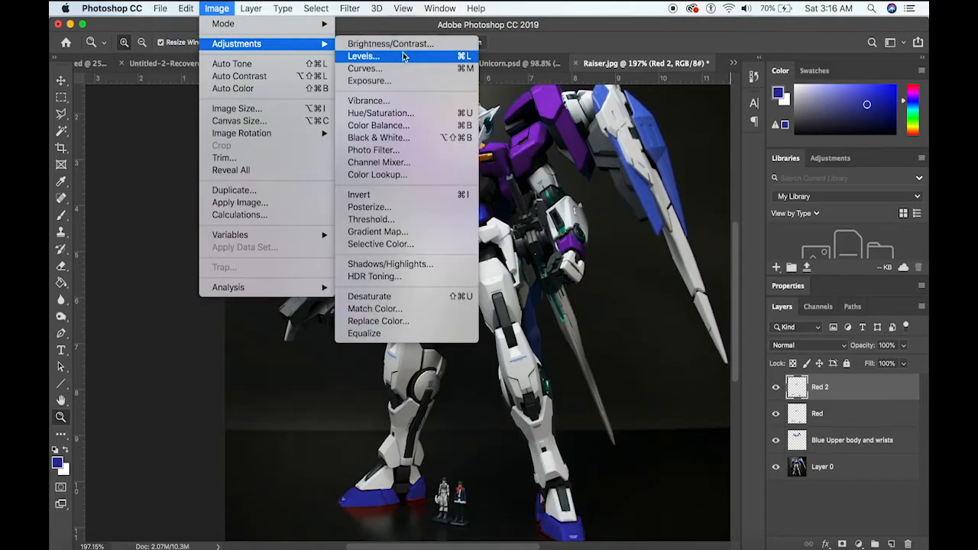
{"action": "left_click", "coordinate": [397, 114]}
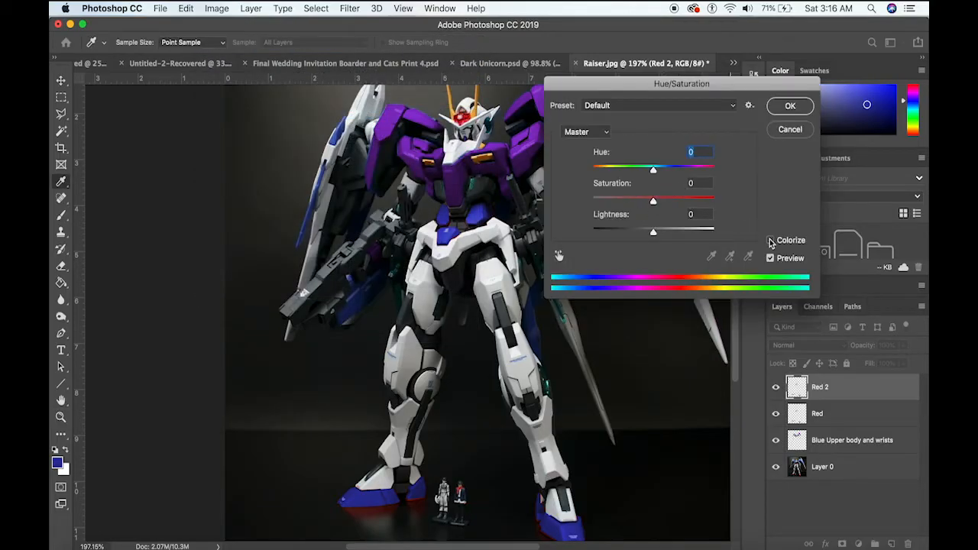
{"action": "left_click", "coordinate": [770, 240]}
{"action": "left_click_drag", "start_coordinate": [673, 170], "coordinate": [708, 174]}
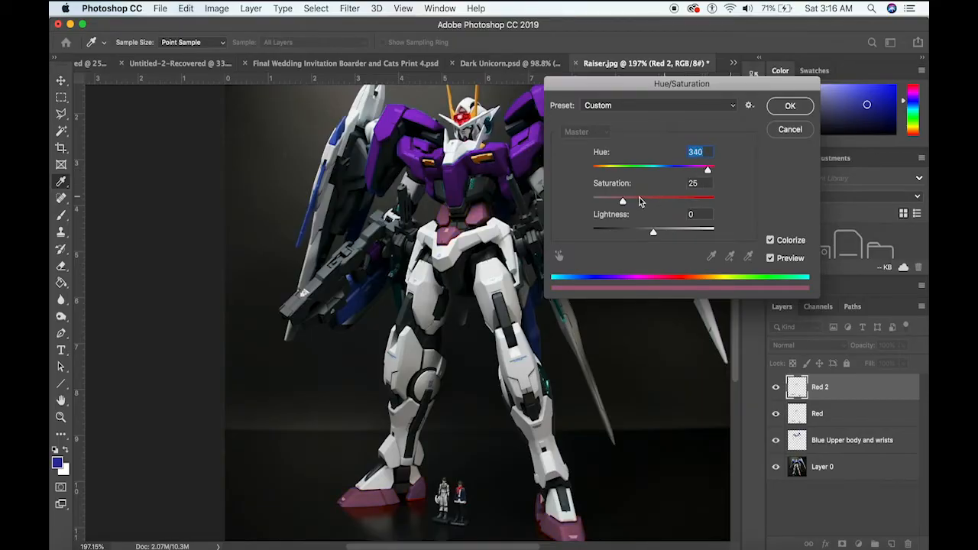
{"action": "left_click_drag", "start_coordinate": [623, 205], "coordinate": [638, 205]}
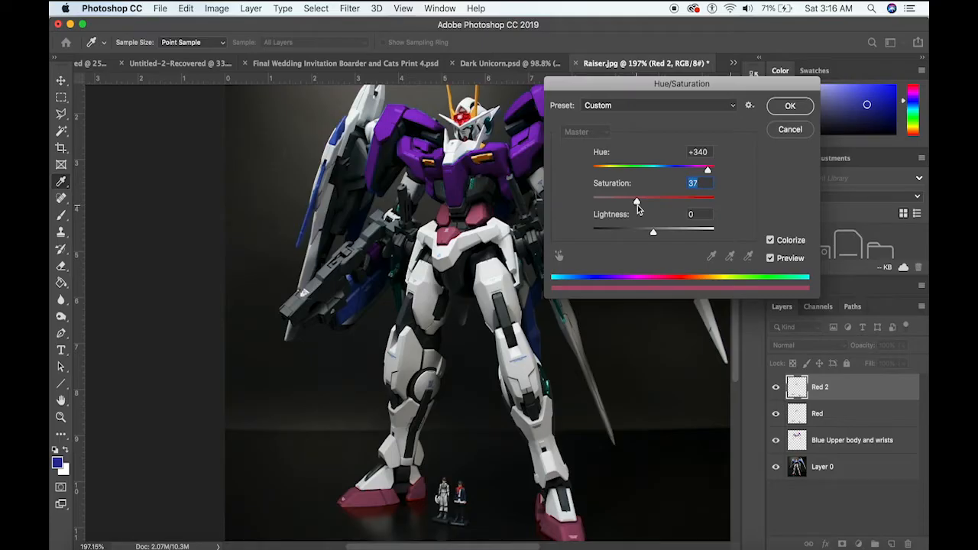
{"action": "left_click", "coordinate": [790, 107]}
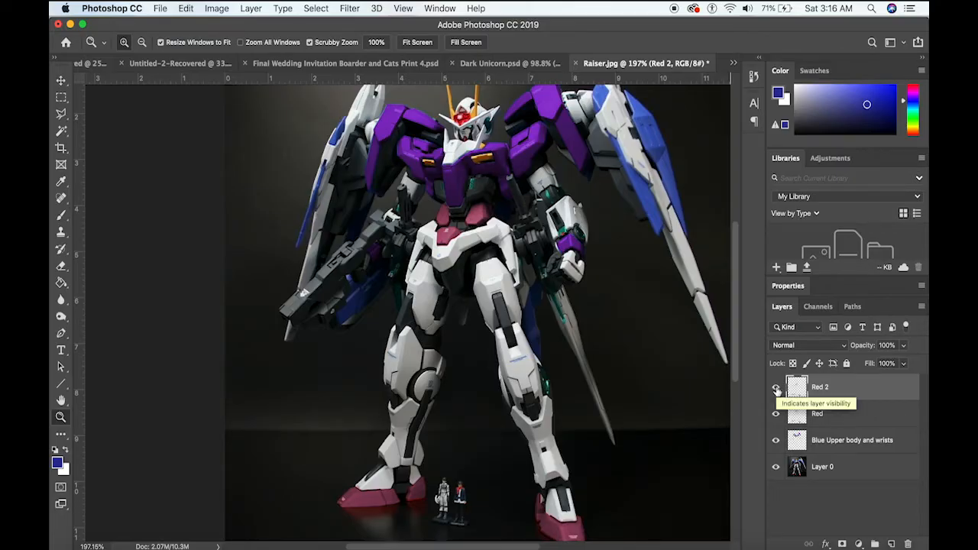
Step: Toggle the visibility of the Red 2 layer repeatedly to compare its colour with the Red layer below
{"action": "left_click", "coordinate": [777, 392]}
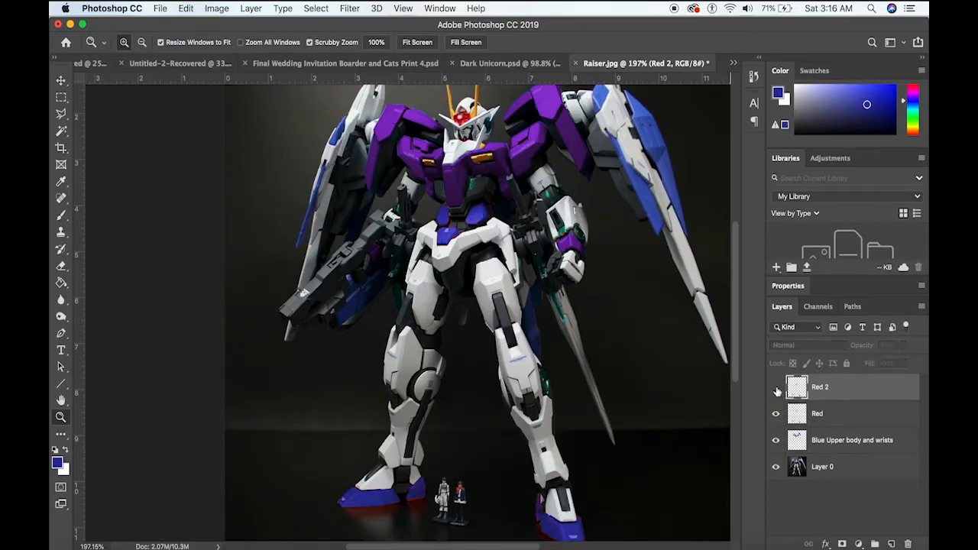
{"action": "left_click", "coordinate": [777, 390]}
{"action": "left_click", "coordinate": [777, 390]}
{"action": "left_click", "coordinate": [777, 388]}
{"action": "left_click", "coordinate": [777, 389]}
{"action": "left_click", "coordinate": [777, 388]}
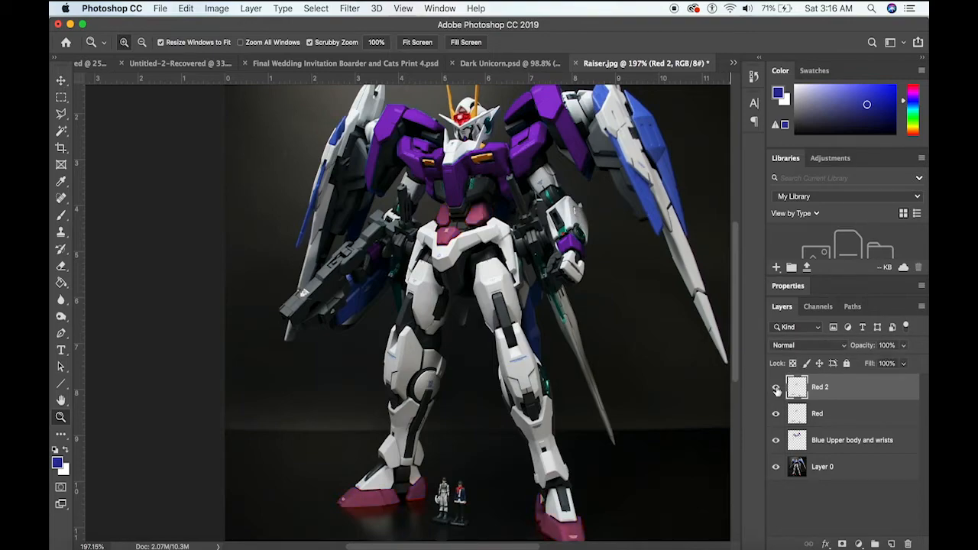
{"action": "left_click", "coordinate": [778, 391]}
{"action": "left_click", "coordinate": [776, 390]}
{"action": "left_click", "coordinate": [777, 391]}
{"action": "left_click", "coordinate": [777, 390]}
{"action": "left_click", "coordinate": [777, 391]}
{"action": "left_click", "coordinate": [778, 389]}
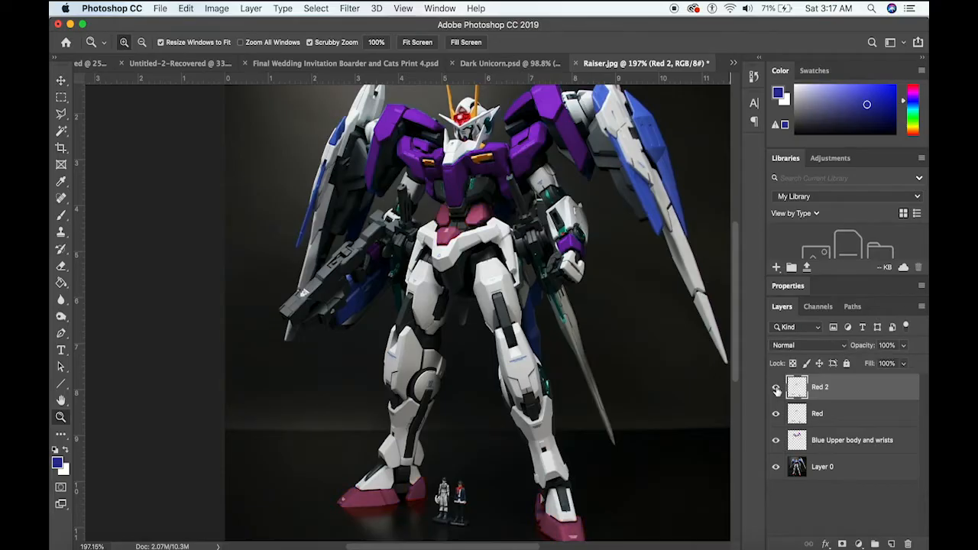
Step: Make Layer 0 the active layer and hide the Red 2, Red and Blue Upper body and wrists layers
{"action": "left_click", "coordinate": [818, 474]}
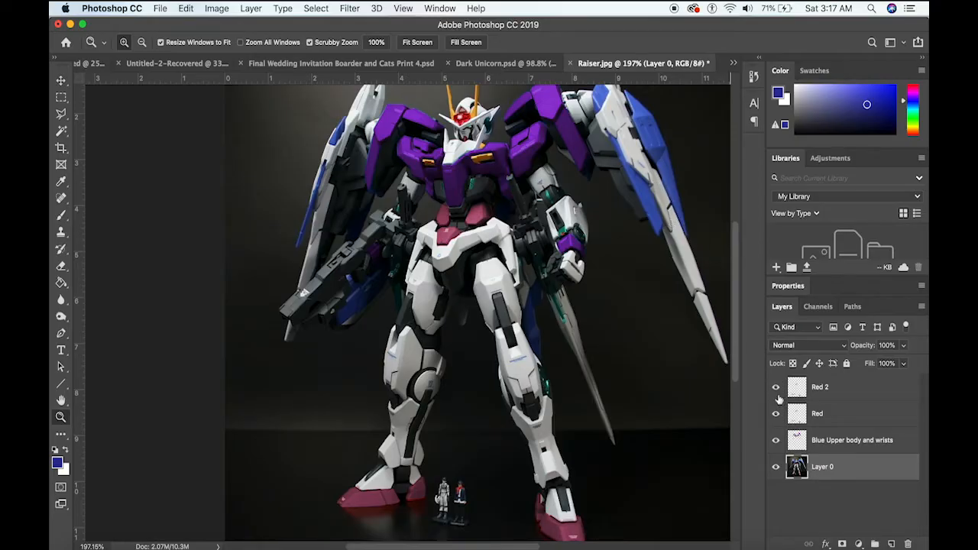
{"action": "left_click", "coordinate": [777, 390]}
{"action": "left_click", "coordinate": [777, 414]}
{"action": "left_click", "coordinate": [776, 441]}
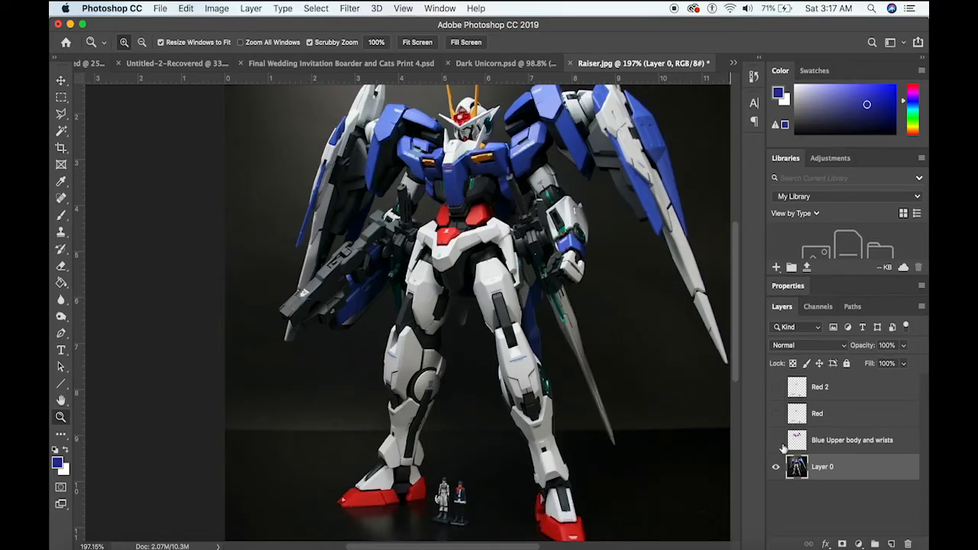
Step: Select both yellow chest vents on Layer 0 with the Polygonal Lasso, adding the second vent to the first selection
{"action": "left_click", "coordinate": [446, 158]}
{"action": "left_click", "coordinate": [476, 294]}
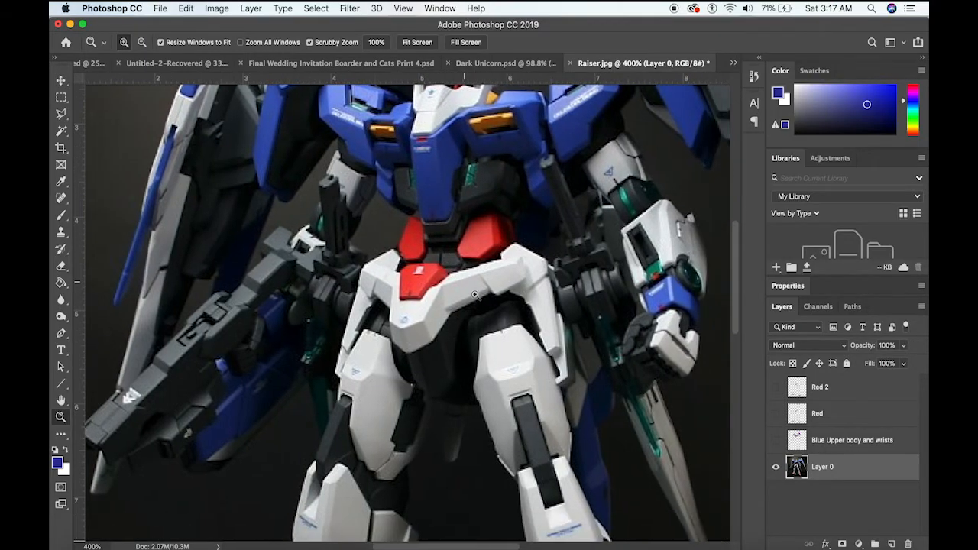
{"action": "left_click", "coordinate": [62, 114]}
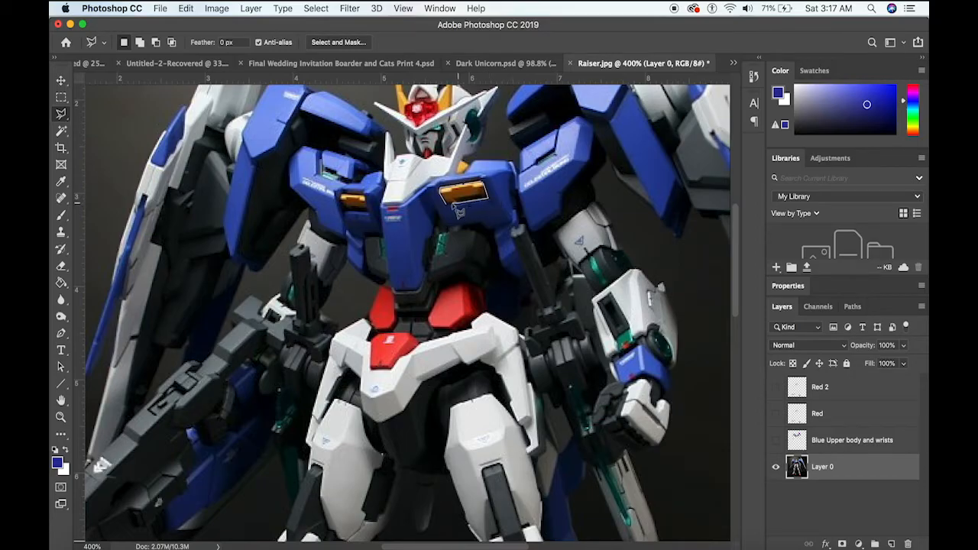
{"action": "left_click", "coordinate": [455, 206]}
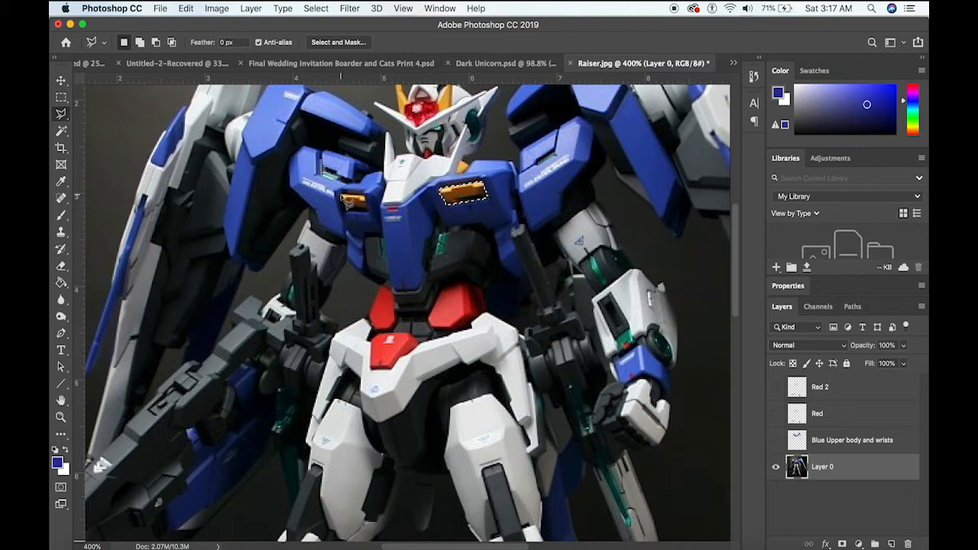
{"action": "key", "text": "shift"}
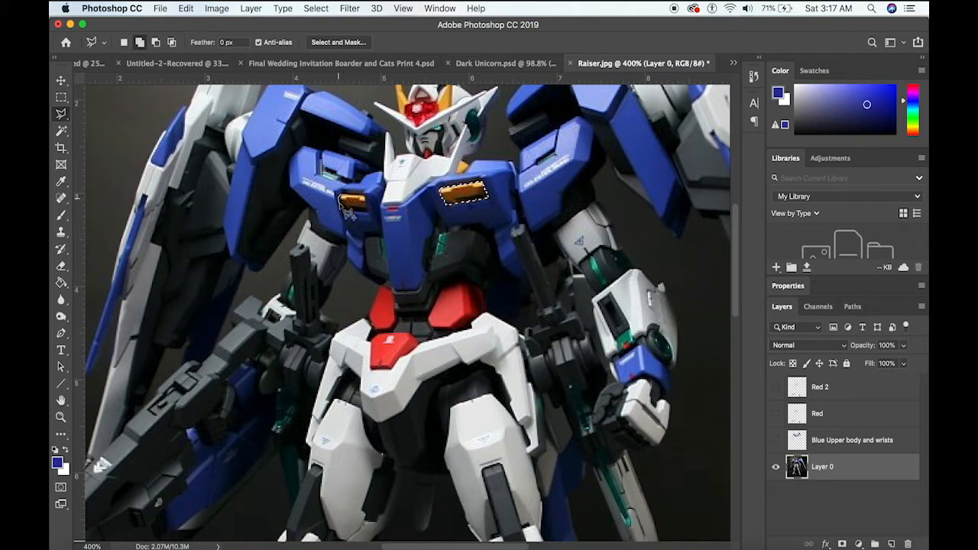
{"action": "left_click", "coordinate": [339, 201]}
{"action": "left_click", "coordinate": [344, 210]}
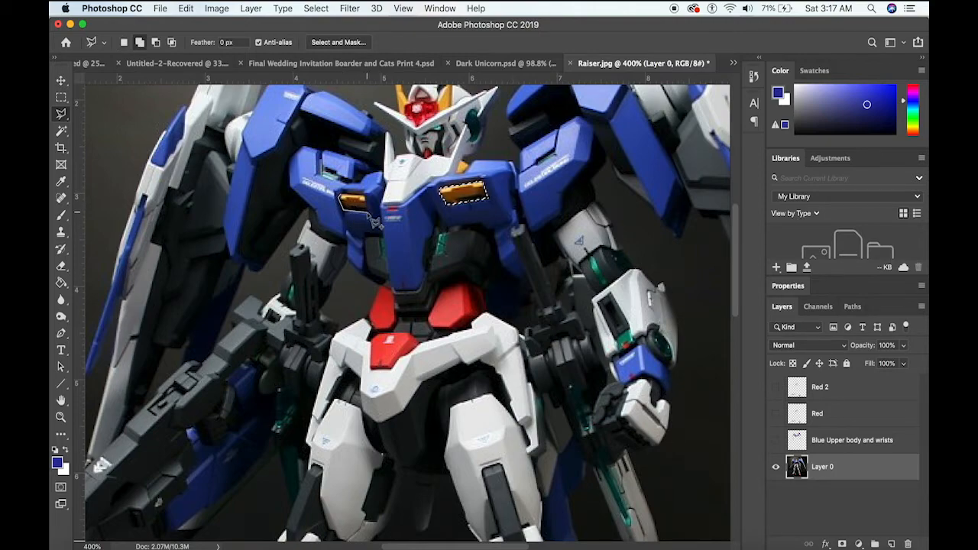
{"action": "left_click", "coordinate": [367, 211]}
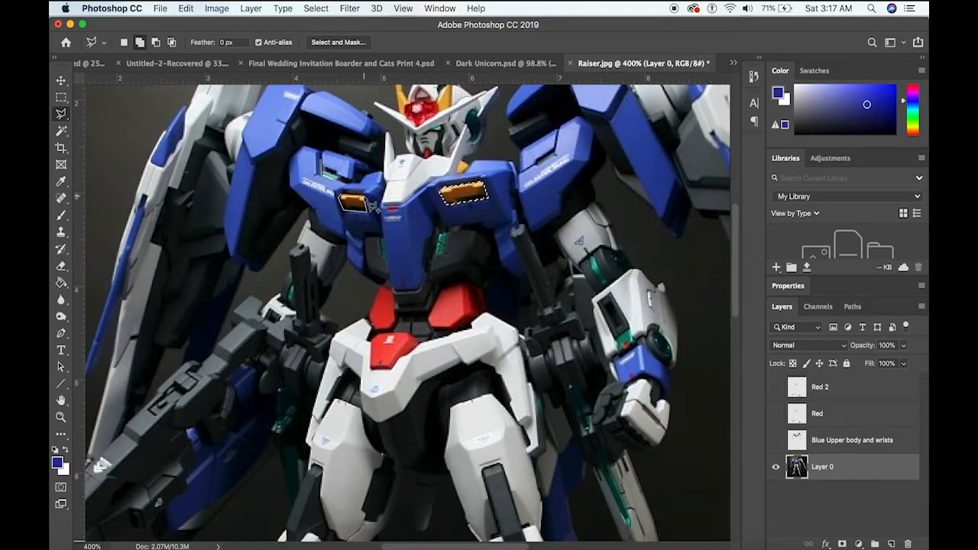
{"action": "left_click", "coordinate": [367, 197]}
{"action": "left_click", "coordinate": [341, 201]}
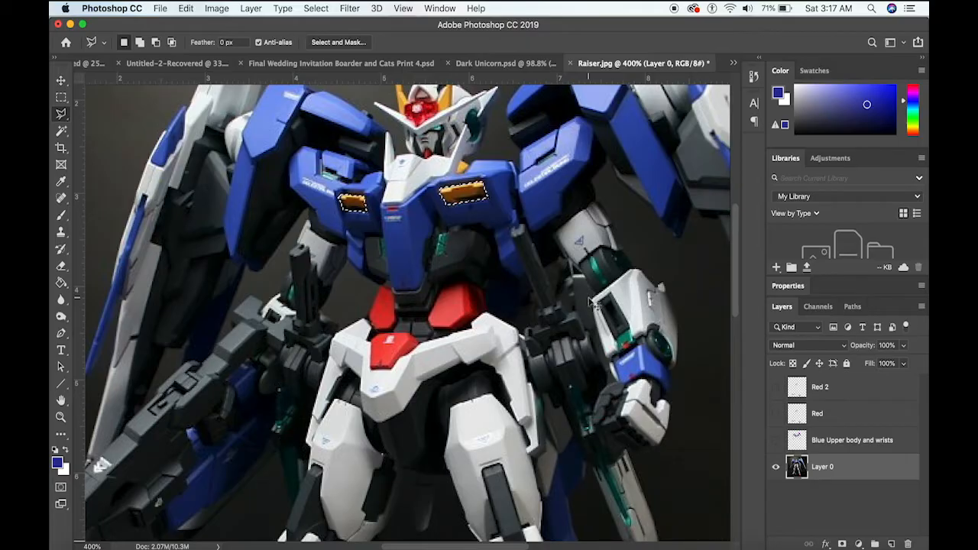
Step: Copy the selected vents onto a new layer and name it Yellow Vent
{"action": "key", "text": "super+j"}
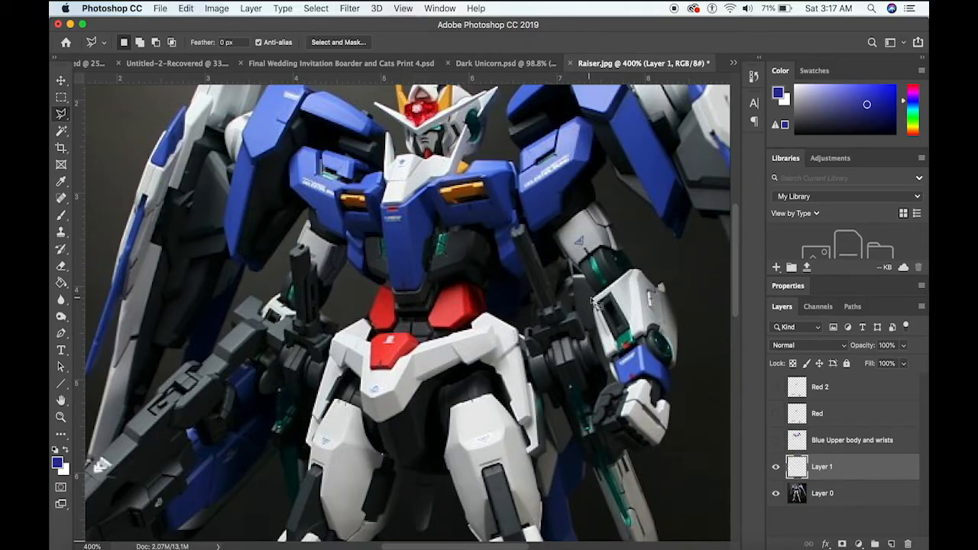
{"action": "double_click", "coordinate": [823, 467]}
{"action": "type", "text": "Yellow Vent"}
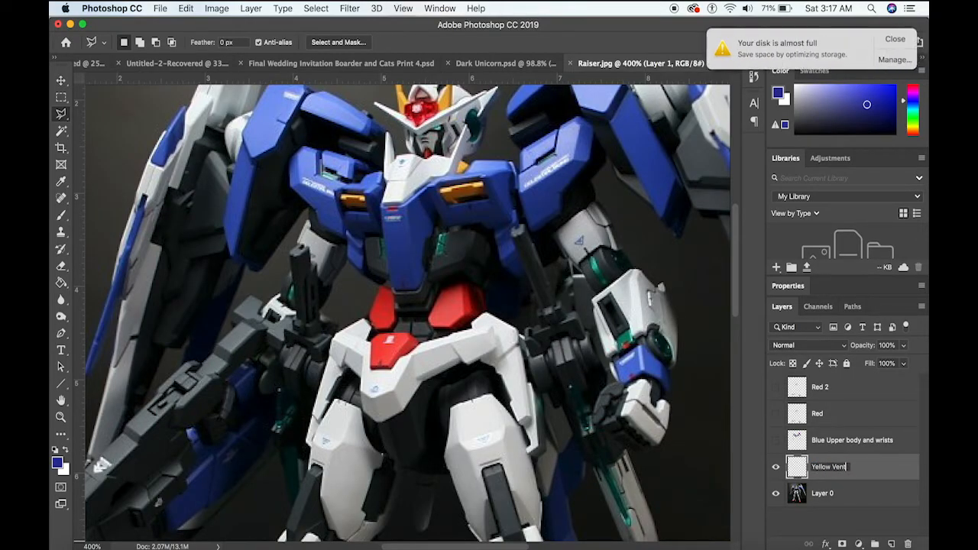
{"action": "key", "text": "Return"}
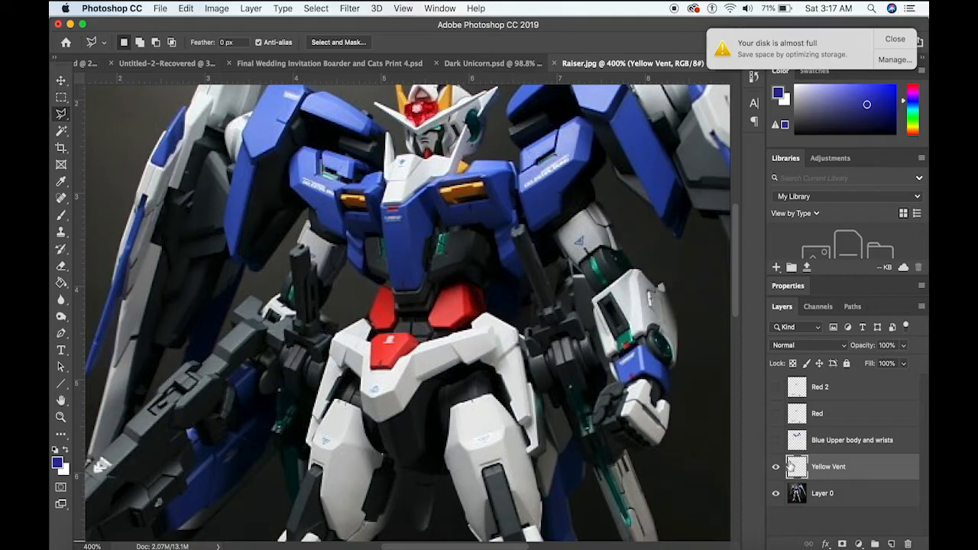
Step: Colorize the Yellow Vent layer with Hue/Saturation at hue 88 and saturation 76, and dismiss the disk space notification
{"action": "left_click", "coordinate": [214, 9]}
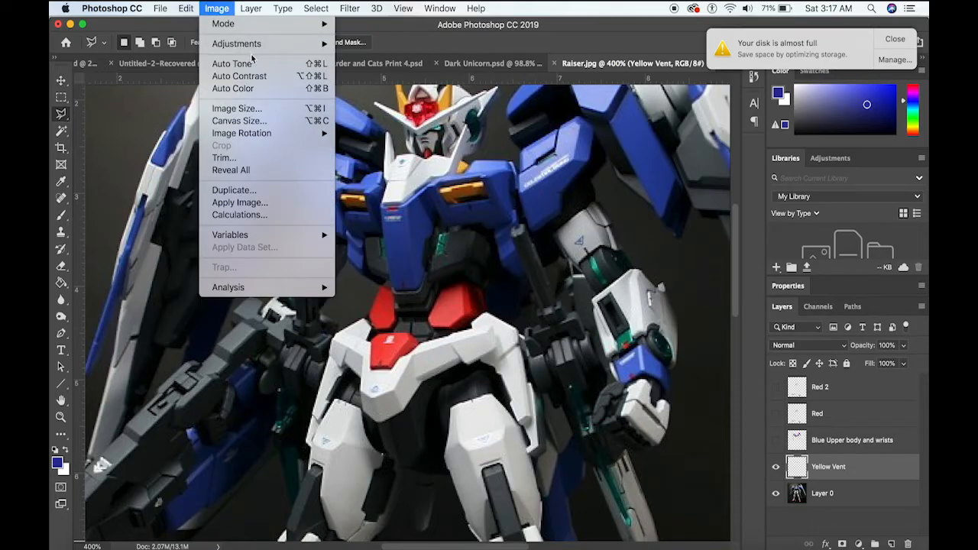
{"action": "mouse_move", "coordinate": [257, 46]}
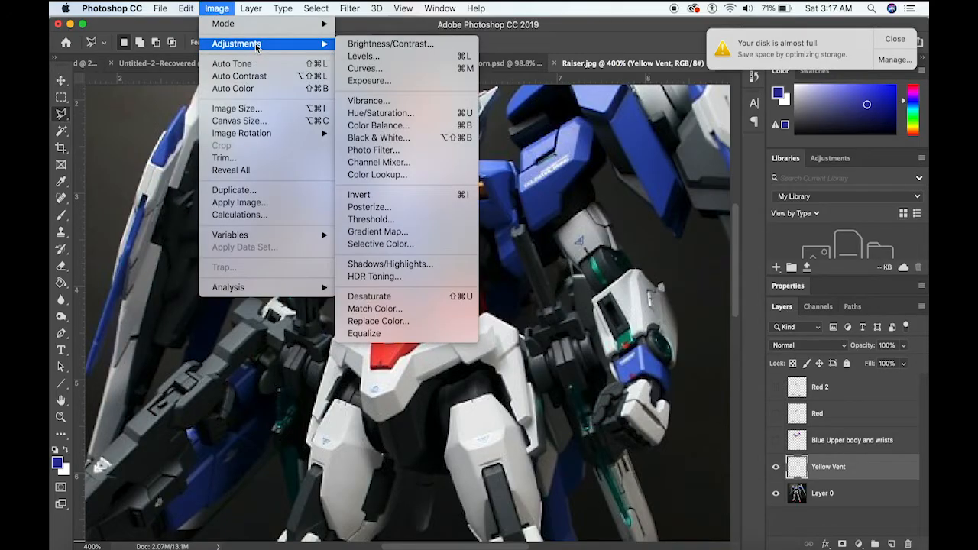
{"action": "left_click", "coordinate": [381, 113]}
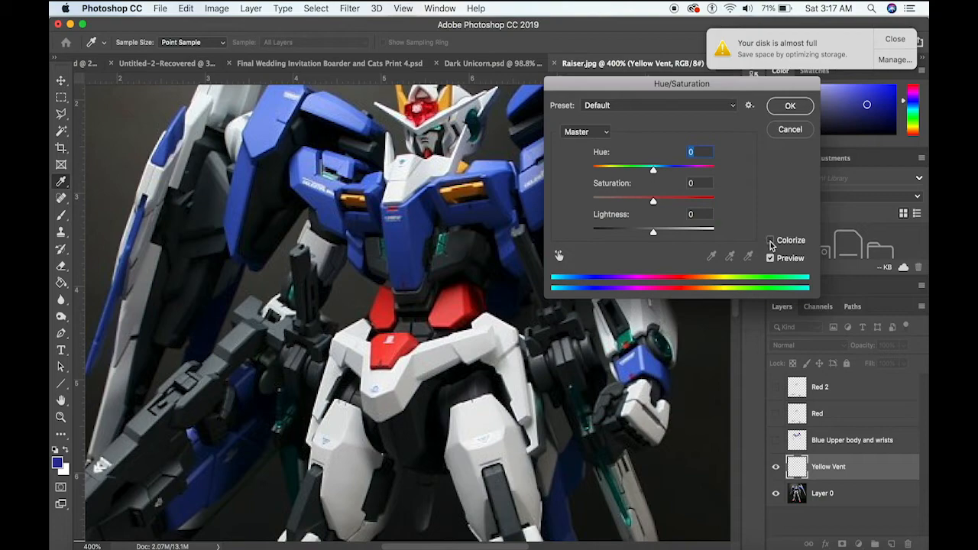
{"action": "left_click", "coordinate": [771, 242]}
{"action": "left_click_drag", "start_coordinate": [672, 174], "coordinate": [622, 170]}
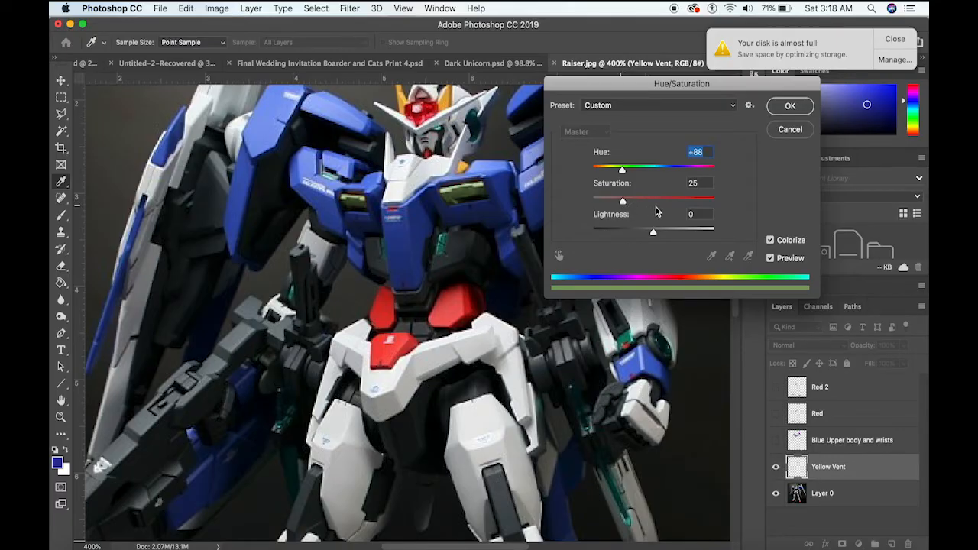
{"action": "left_click_drag", "start_coordinate": [623, 201], "coordinate": [686, 207]}
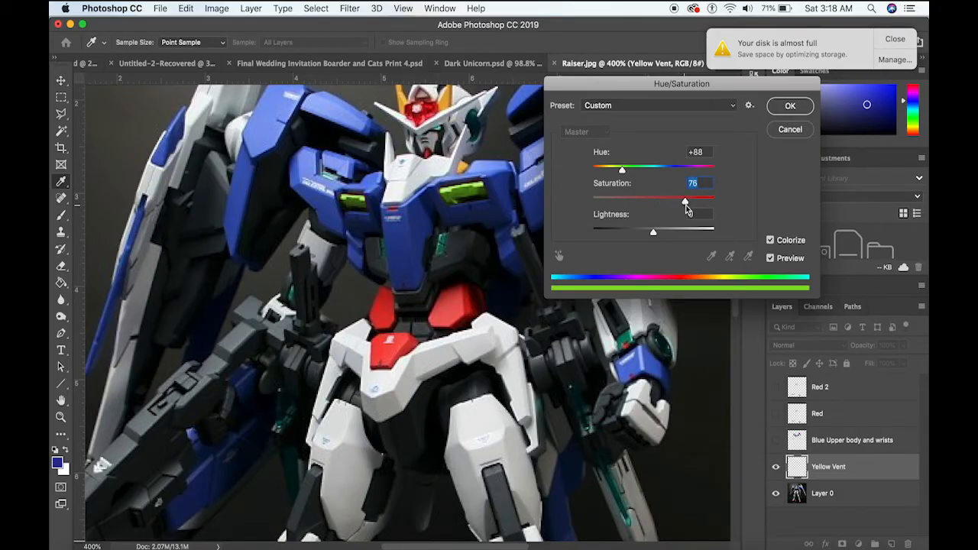
{"action": "left_click", "coordinate": [786, 110]}
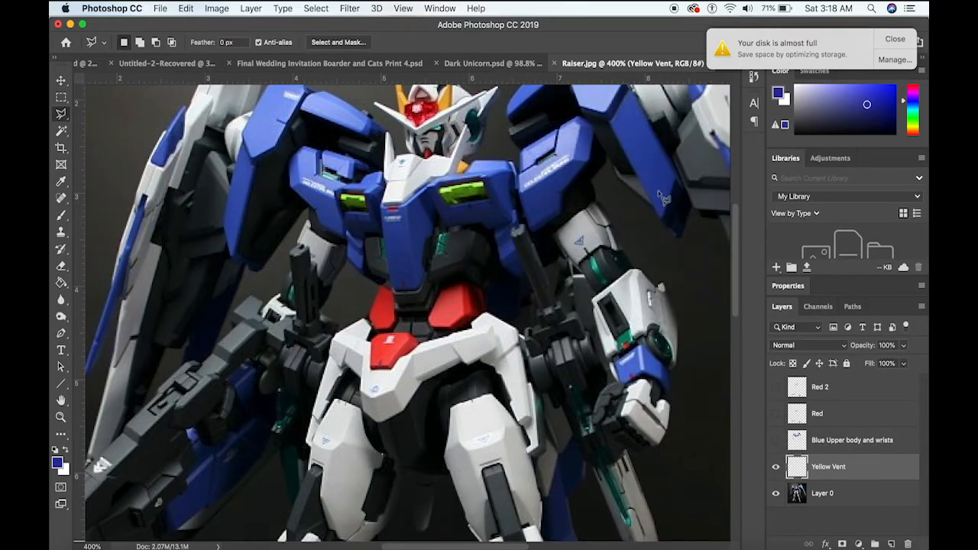
{"action": "left_click", "coordinate": [894, 41]}
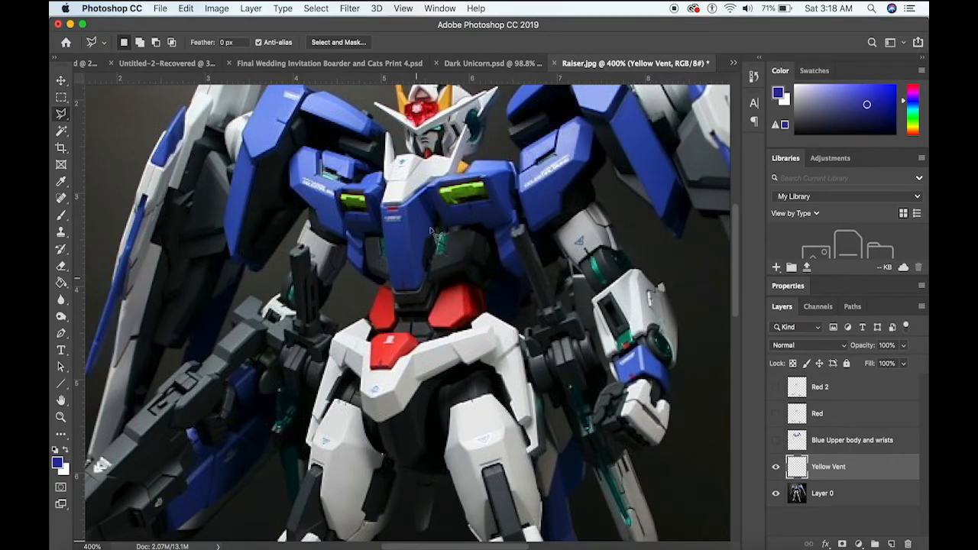
Step: Show the Blue Upper body and wrists, Red and Red 2 layers again to view the complete recoloured figure
{"action": "scroll", "coordinate": [396, 261], "scroll_direction": "down", "scroll_amount": 2}
{"action": "scroll", "coordinate": [396, 262], "scroll_direction": "down", "scroll_amount": 4}
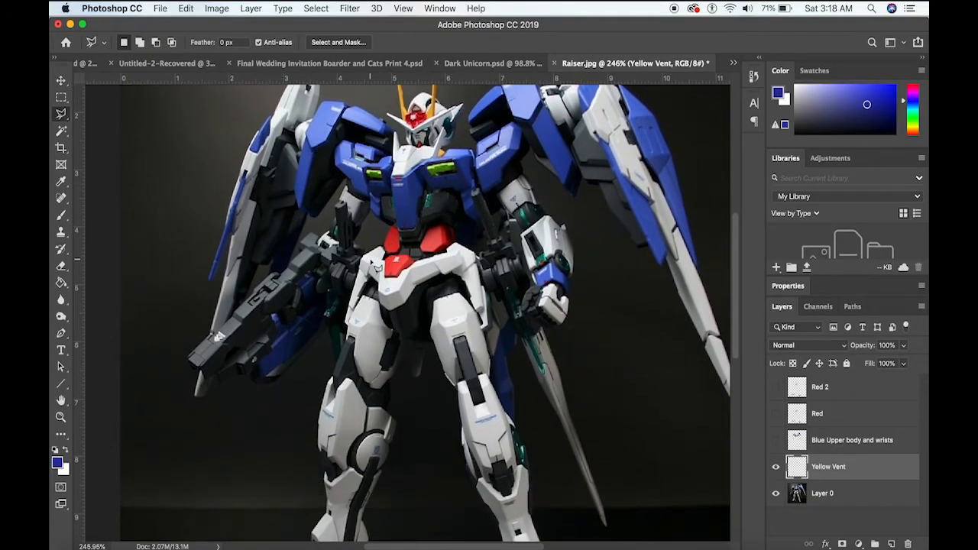
{"action": "scroll", "coordinate": [377, 267], "scroll_direction": "down", "scroll_amount": 3}
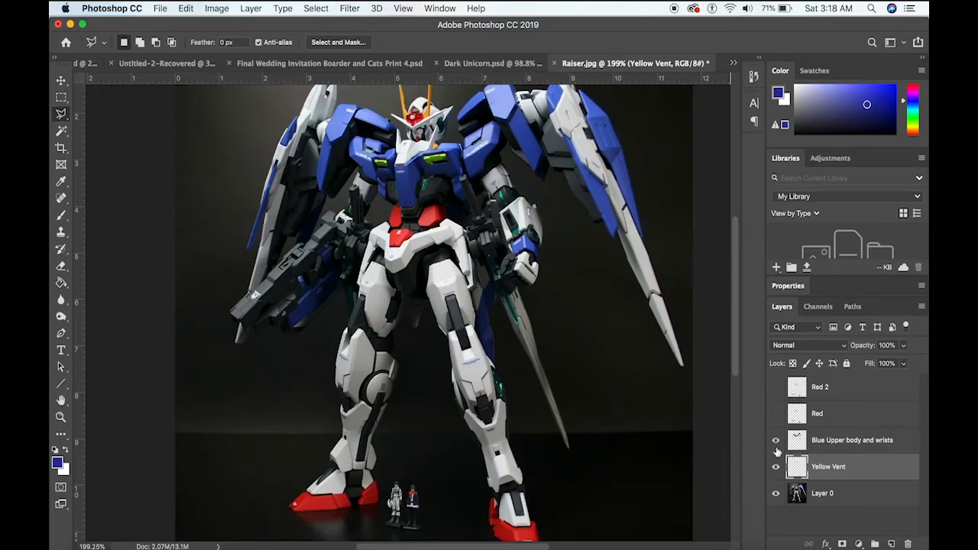
{"action": "left_click", "coordinate": [778, 452]}
{"action": "left_click", "coordinate": [777, 415]}
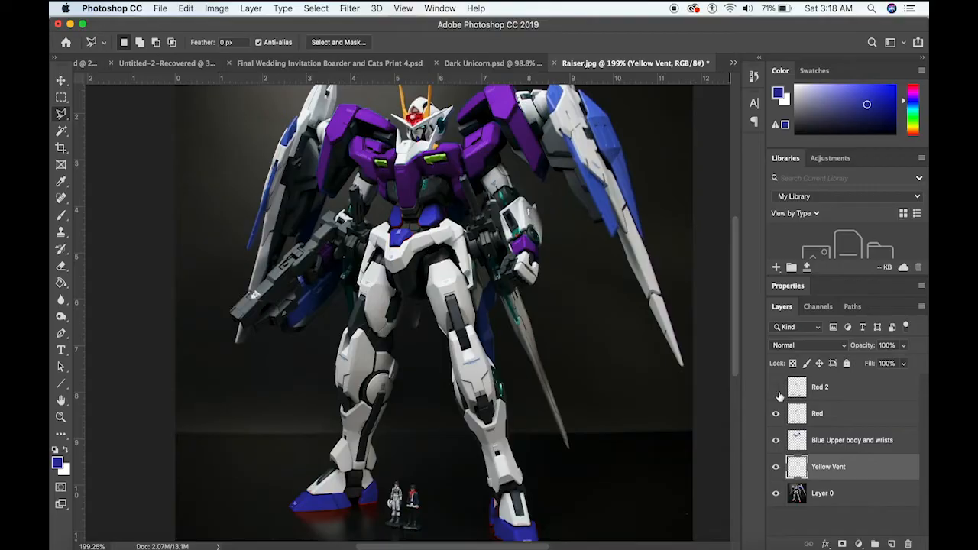
{"action": "left_click", "coordinate": [777, 389]}
{"action": "scroll", "coordinate": [558, 367], "scroll_direction": "up", "scroll_amount": 2}
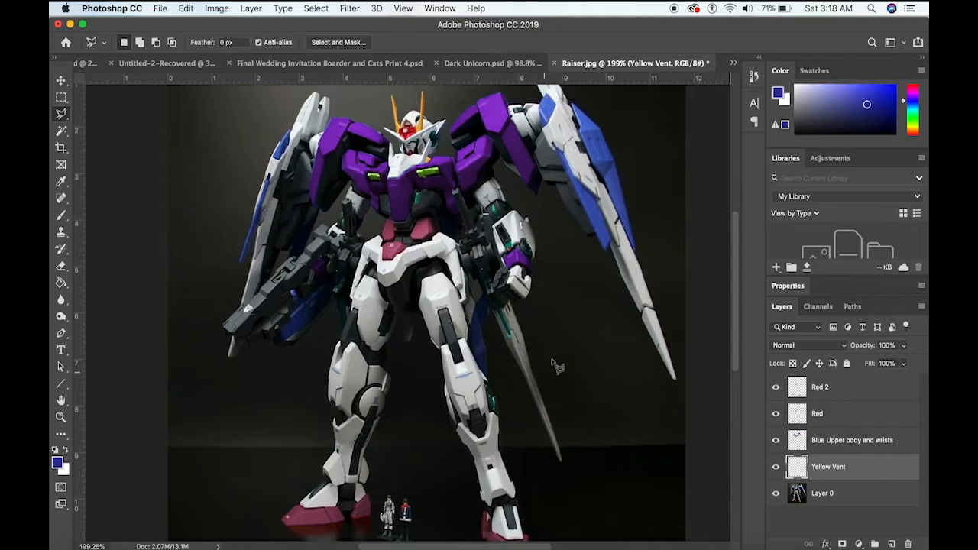
{"action": "scroll", "coordinate": [550, 367], "scroll_direction": "down", "scroll_amount": 2}
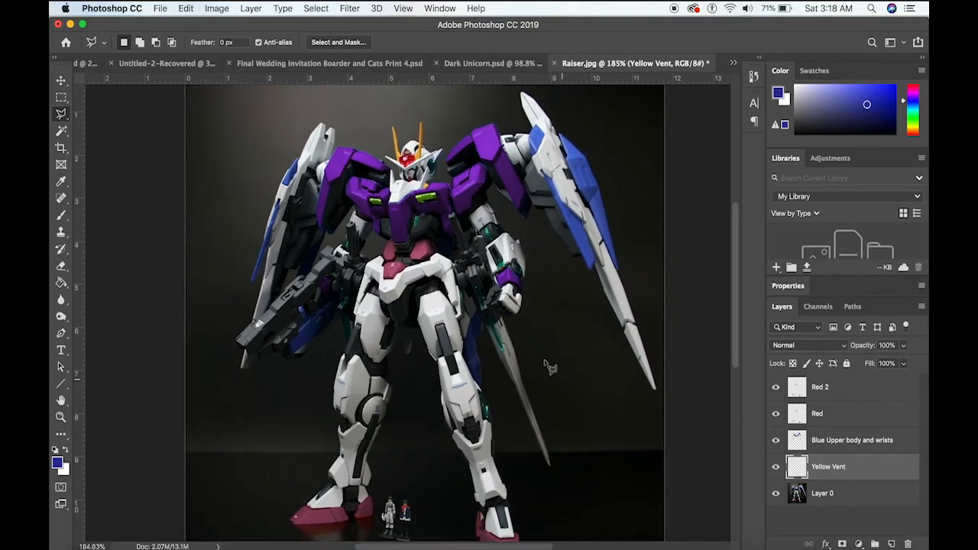
{"action": "key", "text": "F1"}
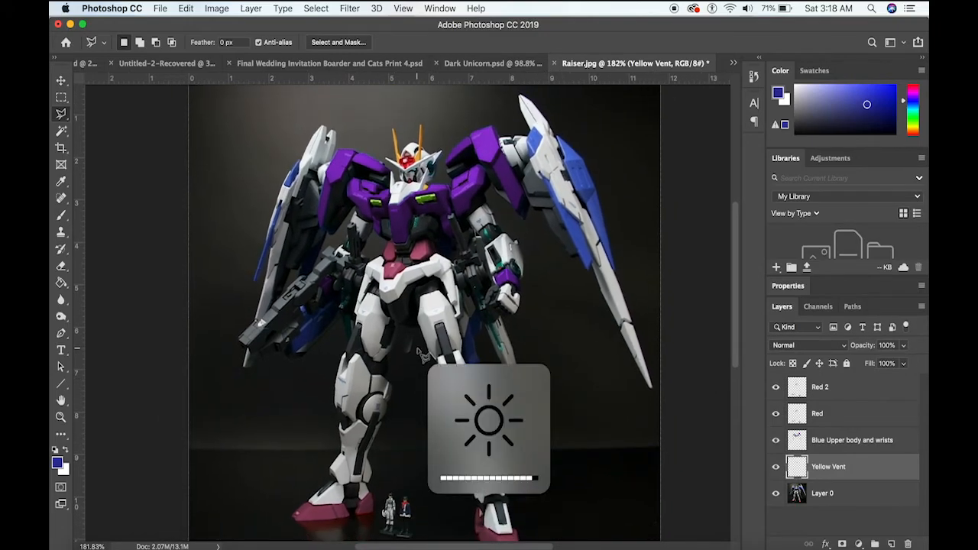
{"action": "scroll", "coordinate": [422, 355], "scroll_direction": "down", "scroll_amount": 1}
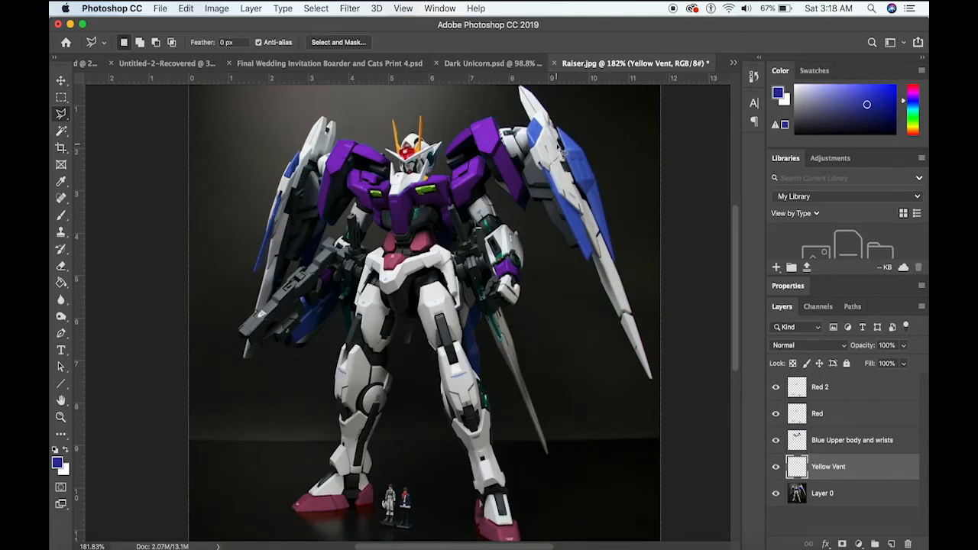
Step: Step through the Red 2 and Red layers and make the Blue Upper body and wrists layer active
{"action": "left_click", "coordinate": [823, 386]}
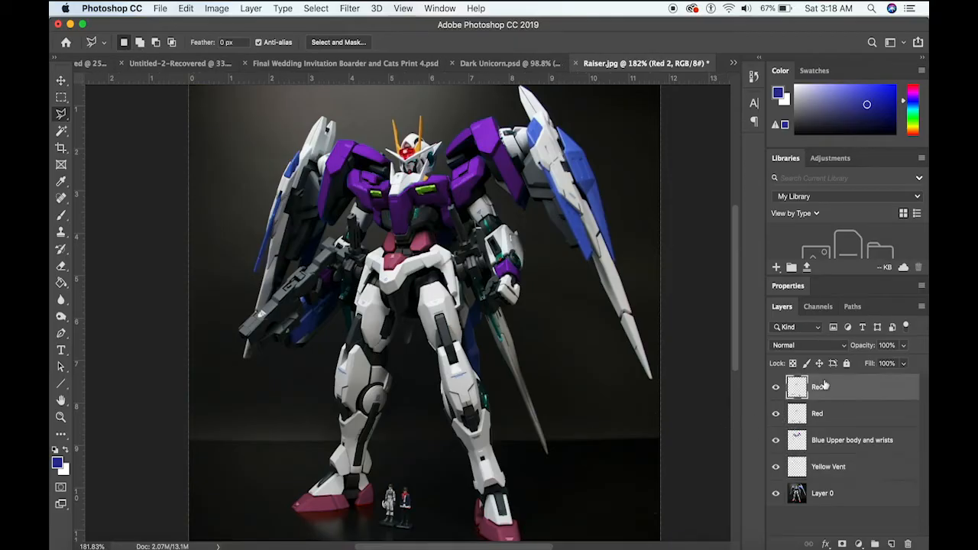
{"action": "left_click", "coordinate": [820, 412]}
{"action": "left_click", "coordinate": [832, 444]}
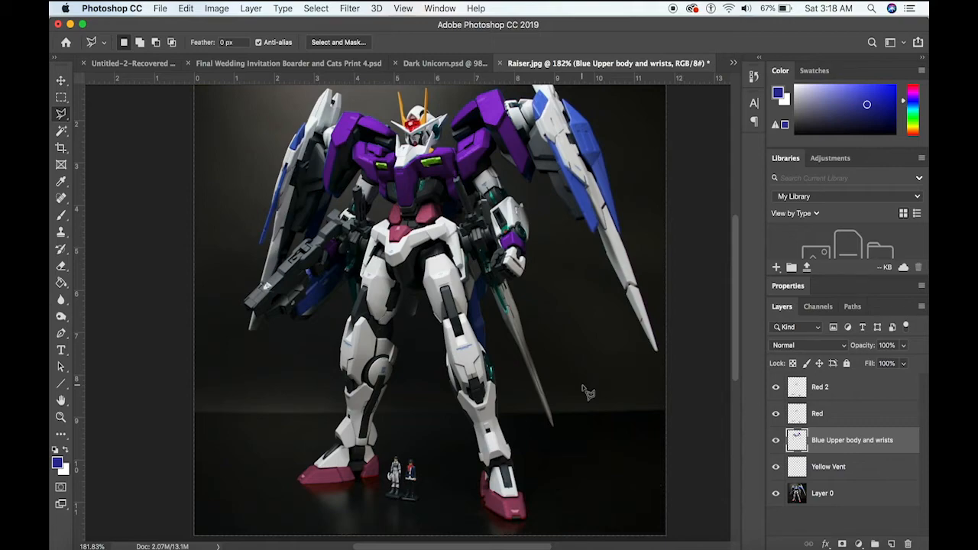
Step: Try a triangular Polygonal Lasso selection between the figure's fist and the wing and sword blades, and undo it
{"action": "left_click", "coordinate": [519, 278]}
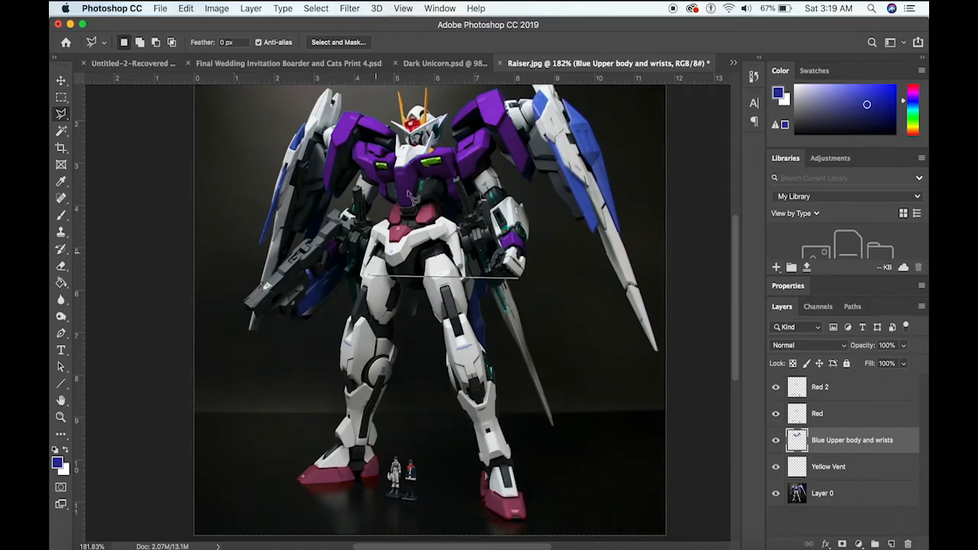
{"action": "left_click", "coordinate": [621, 289]}
{"action": "left_click", "coordinate": [552, 404]}
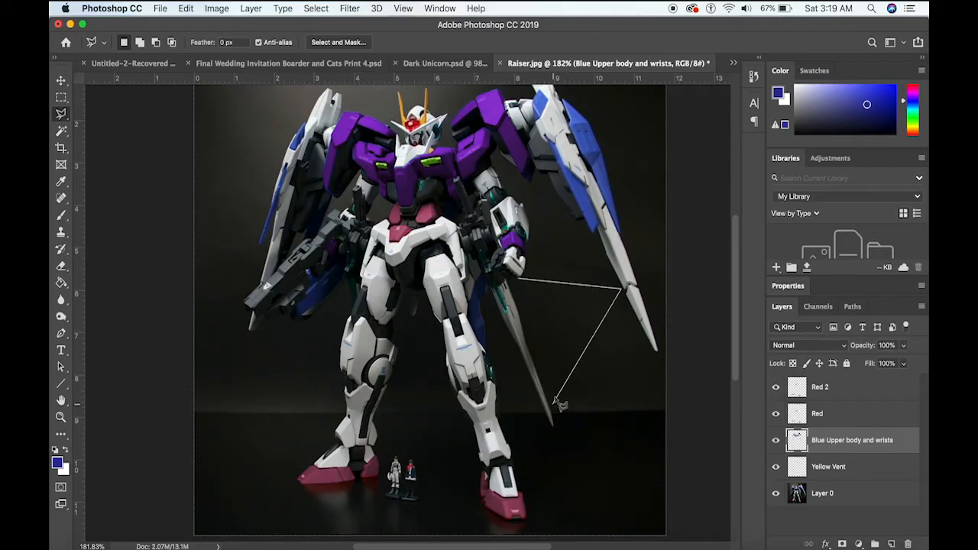
{"action": "left_click", "coordinate": [520, 280]}
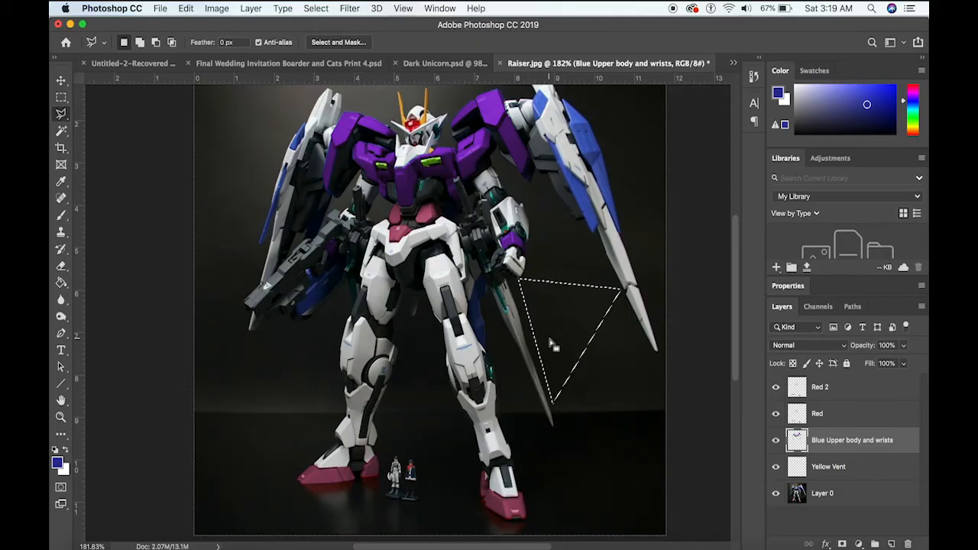
{"action": "key", "text": "super+z"}
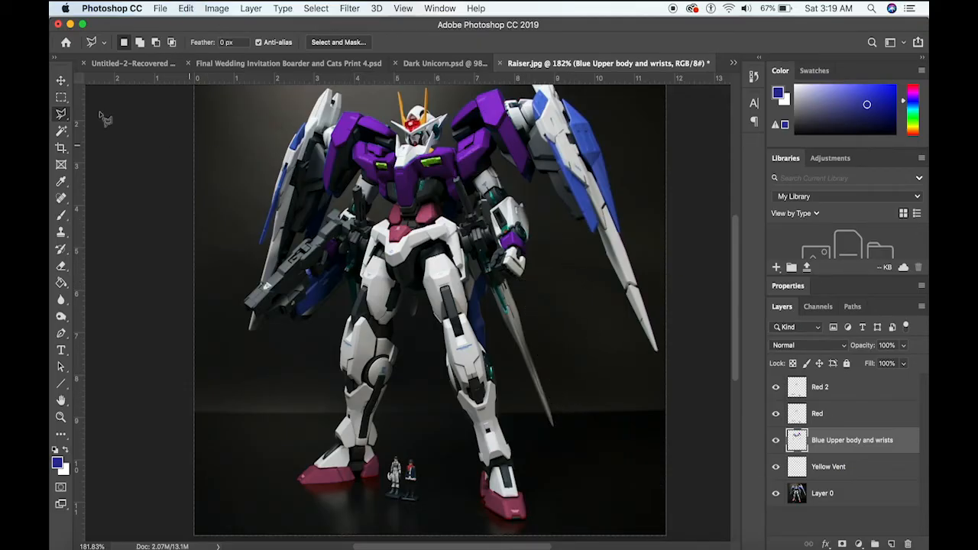
Step: Switch to the freehand Lasso tool and draw a loose selection around the upper thigh beside the hip armour
{"action": "left_click", "coordinate": [60, 115]}
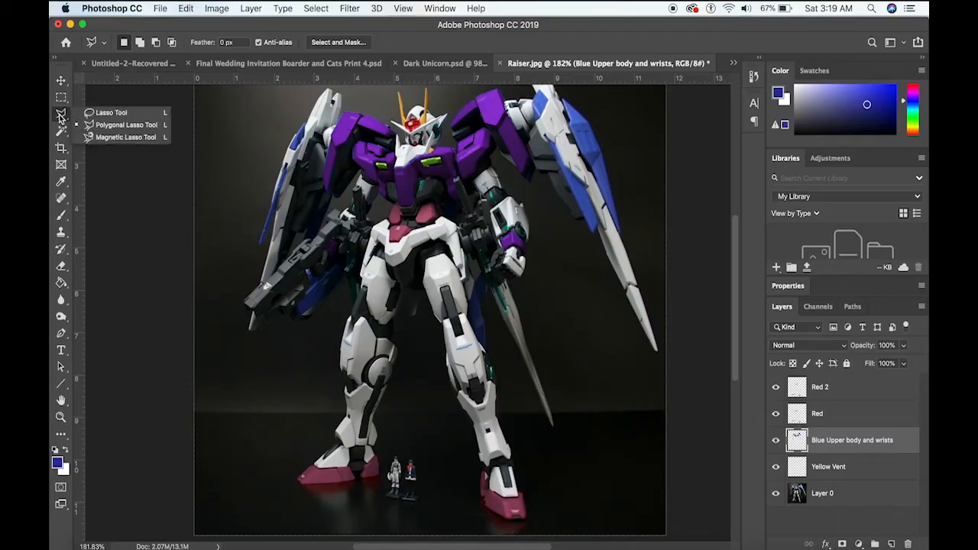
{"action": "left_click", "coordinate": [107, 112]}
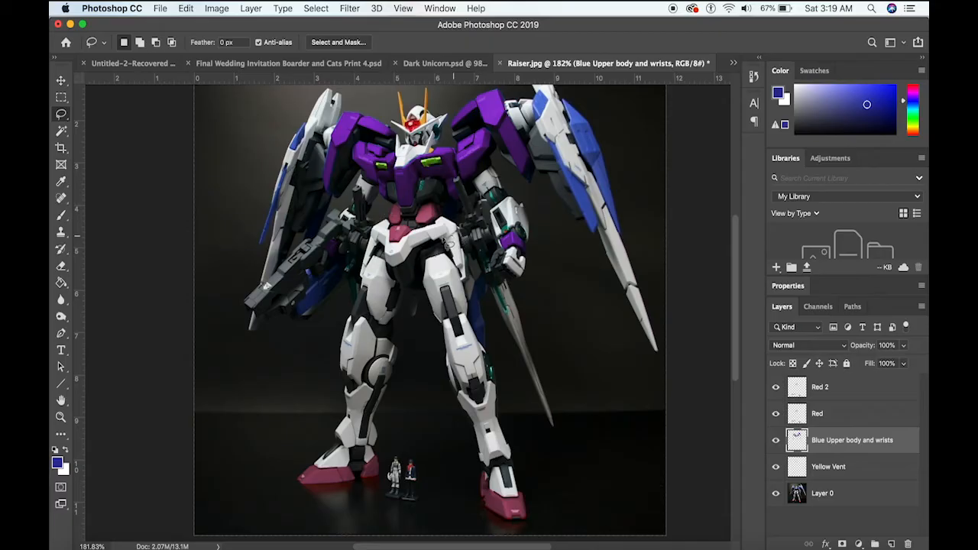
{"action": "mouse_move", "coordinate": [448, 242]}
{"action": "left_mouse_down"}
{"action": "mouse_move", "coordinate": [468, 318]}
{"action": "mouse_move", "coordinate": [428, 315]}
{"action": "mouse_move", "coordinate": [462, 262]}
{"action": "mouse_move", "coordinate": [420, 269]}
{"action": "mouse_move", "coordinate": [440, 321]}
{"action": "mouse_move", "coordinate": [417, 296]}
{"action": "mouse_move", "coordinate": [457, 252]}
{"action": "left_mouse_up"}
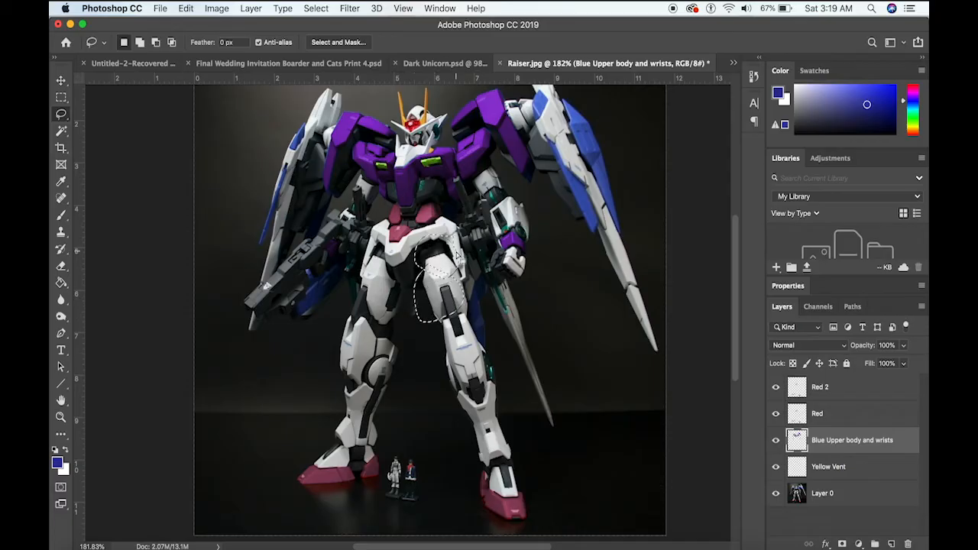
Step: Clear the lasso selection and use the Magic Wand to select the upper and then the lower purple panel of the shoulder armour beside the sword wing
{"action": "key", "text": "super+d"}
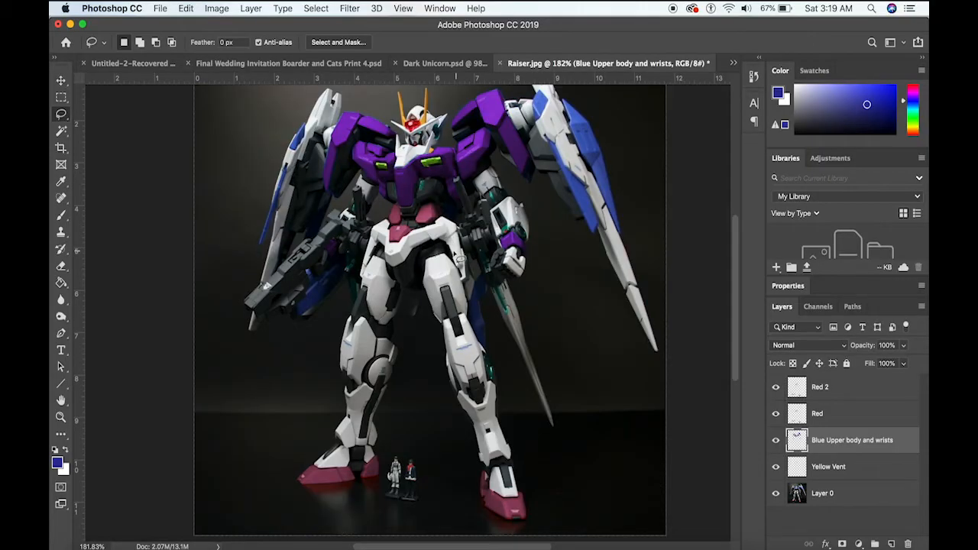
{"action": "left_click", "coordinate": [61, 134]}
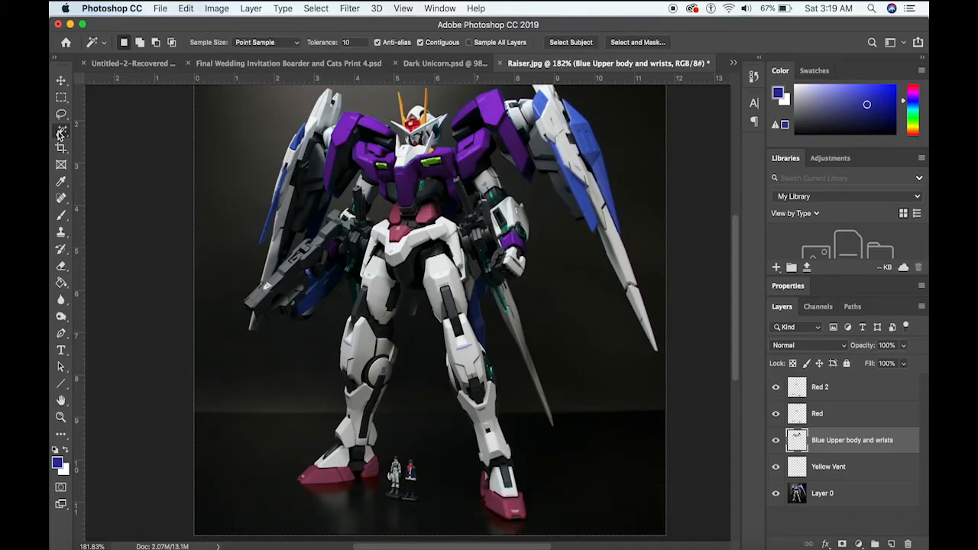
{"action": "left_click", "coordinate": [493, 112]}
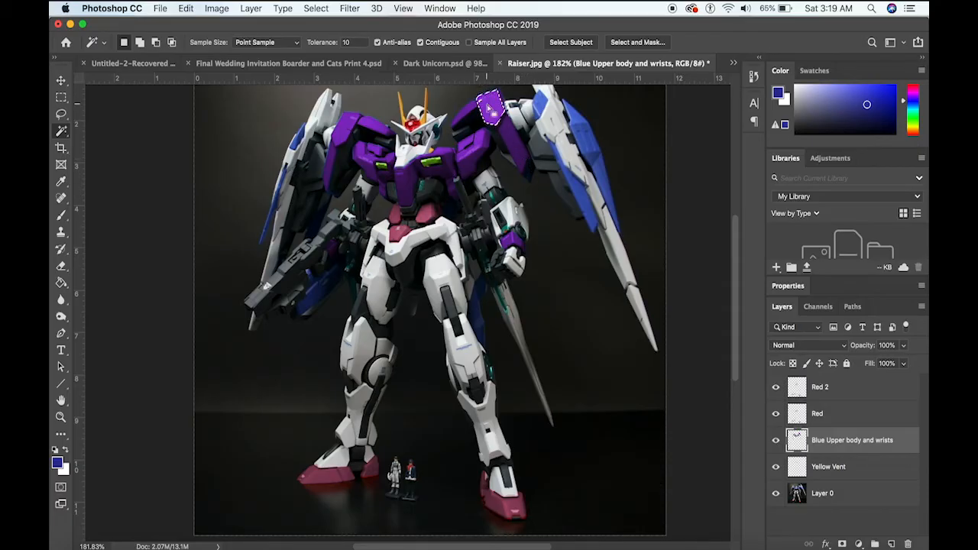
{"action": "left_click", "coordinate": [513, 142]}
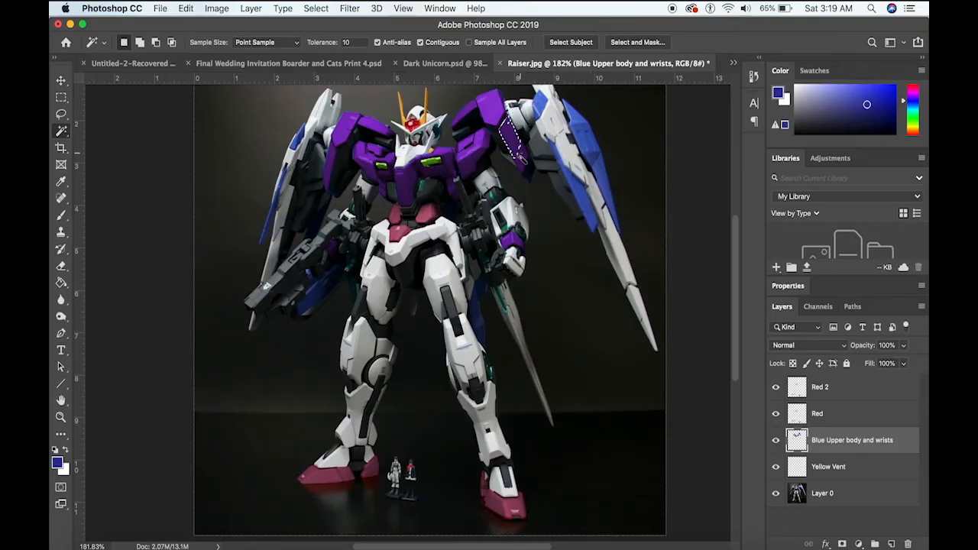
{"action": "scroll", "coordinate": [522, 159], "scroll_direction": "up", "scroll_amount": 4}
{"action": "scroll", "coordinate": [523, 159], "scroll_direction": "up", "scroll_amount": 5}
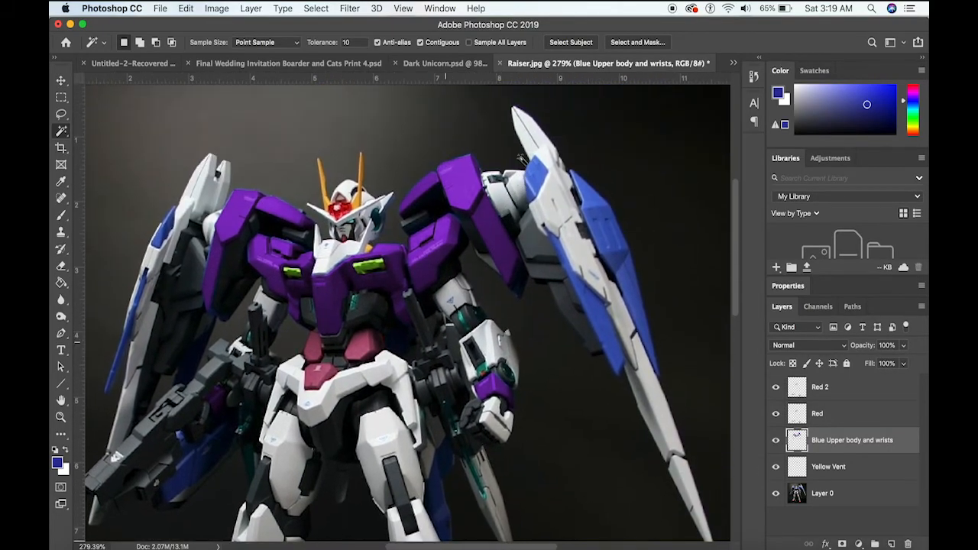
Step: Set the Magic Wand tolerance to 20 and reselect the lower purple shoulder panel, checking the selection's edges up close
{"action": "left_click", "coordinate": [502, 239]}
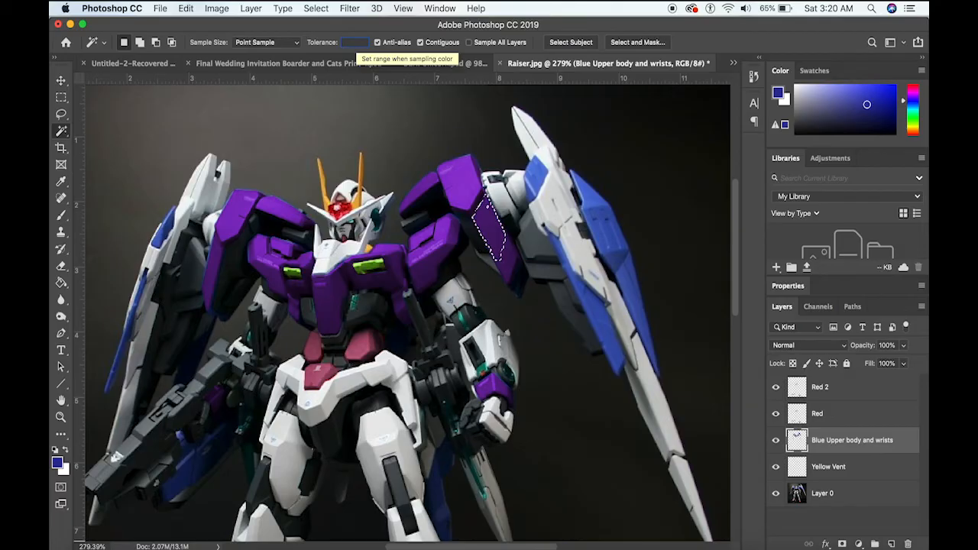
{"action": "type", "text": "0"}
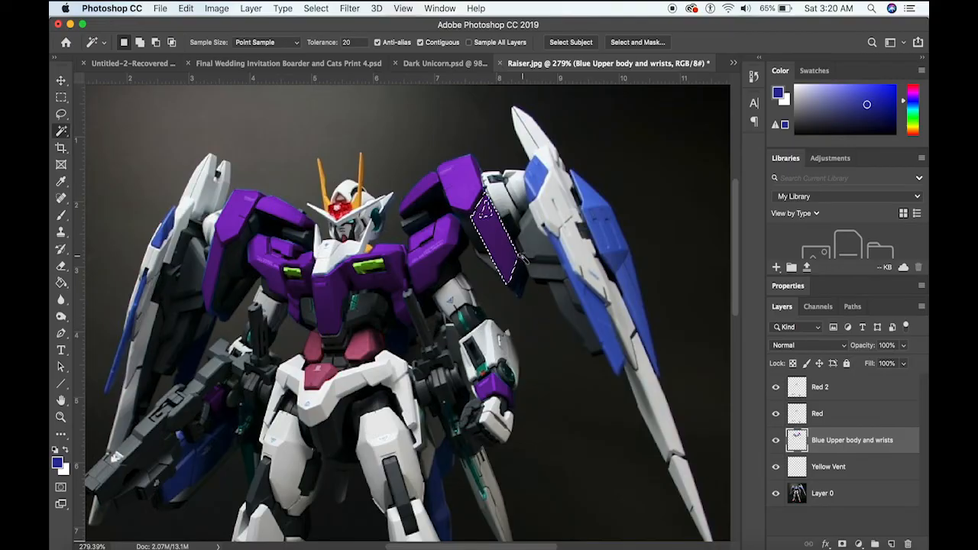
{"action": "scroll", "coordinate": [490, 215], "scroll_direction": "up", "scroll_amount": 5}
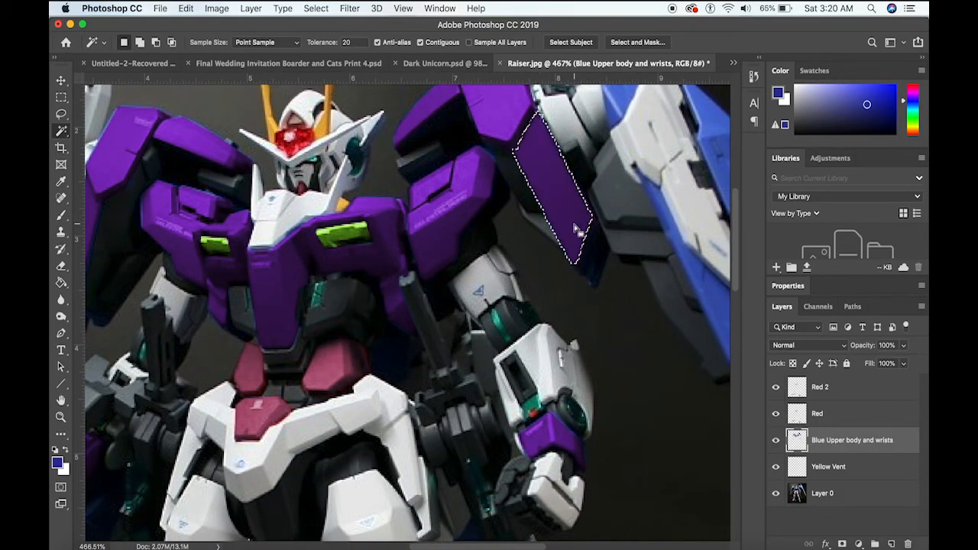
{"action": "scroll", "coordinate": [579, 229], "scroll_direction": "down", "scroll_amount": 1}
{"action": "scroll", "coordinate": [579, 229], "scroll_direction": "down", "scroll_amount": 2}
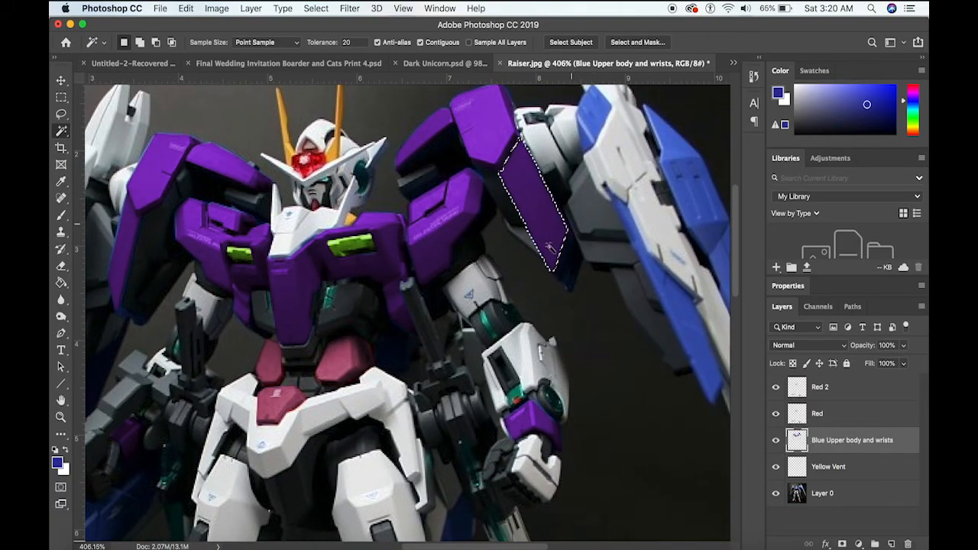
{"action": "scroll", "coordinate": [516, 136], "scroll_direction": "up", "scroll_amount": 5}
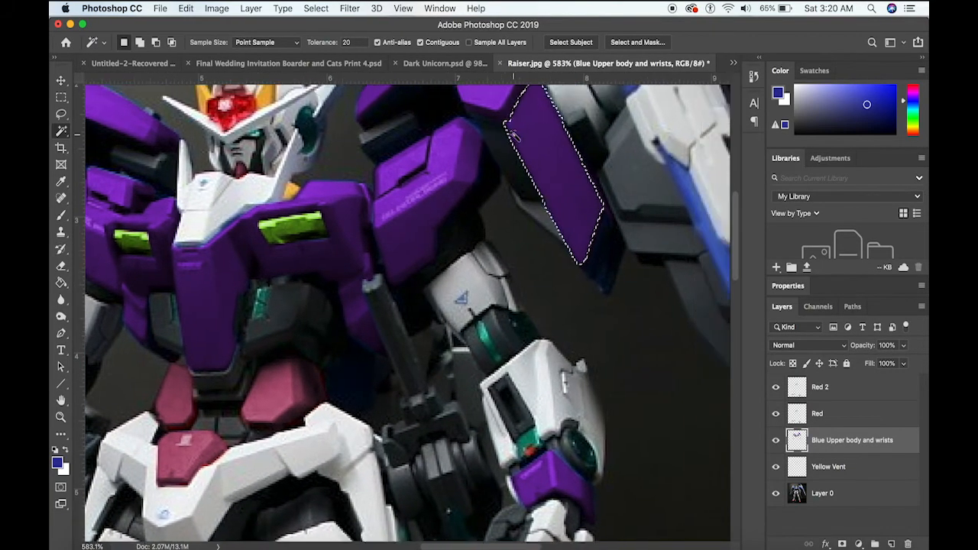
{"action": "scroll", "coordinate": [516, 136], "scroll_direction": "right", "scroll_amount": 1}
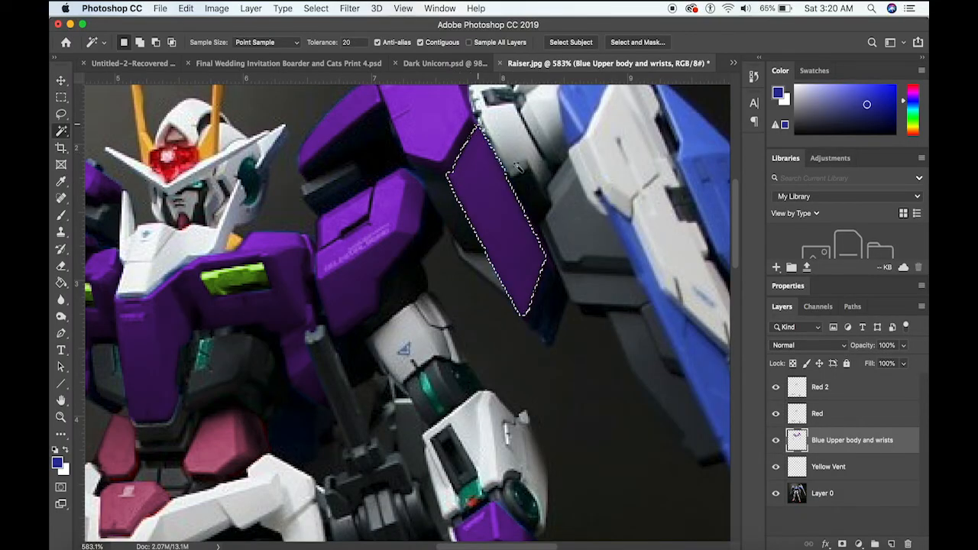
{"action": "scroll", "coordinate": [509, 321], "scroll_direction": "down", "scroll_amount": 4}
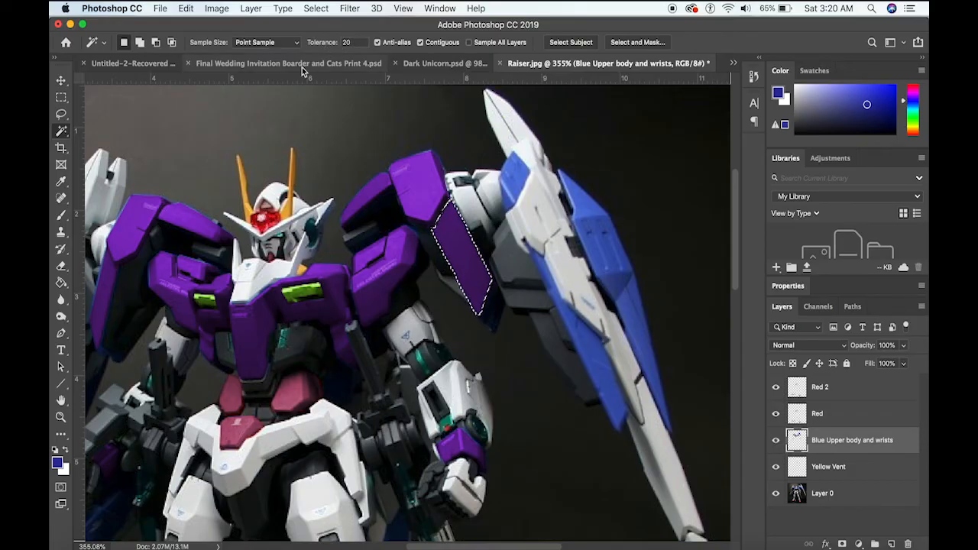
Step: Review the Sample Size options, keep Point Sample, and try selecting the purple shoulder panels with Anti-alias turned off
{"action": "left_click", "coordinate": [266, 42]}
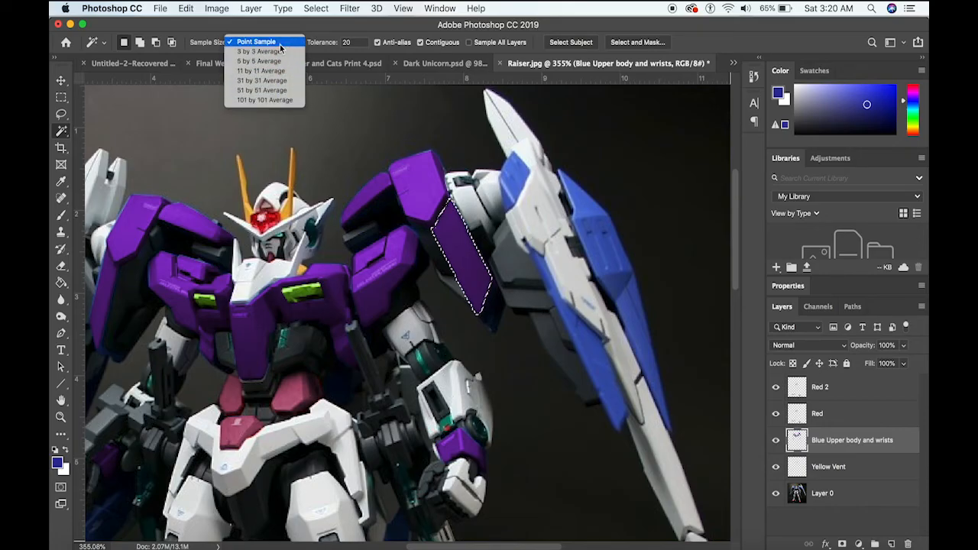
{"action": "left_click", "coordinate": [324, 34]}
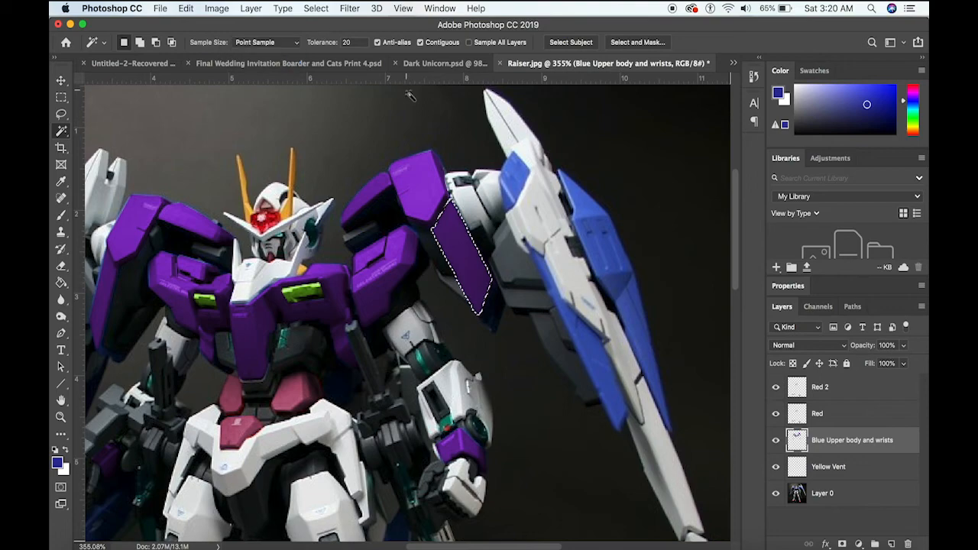
{"action": "left_click", "coordinate": [377, 43]}
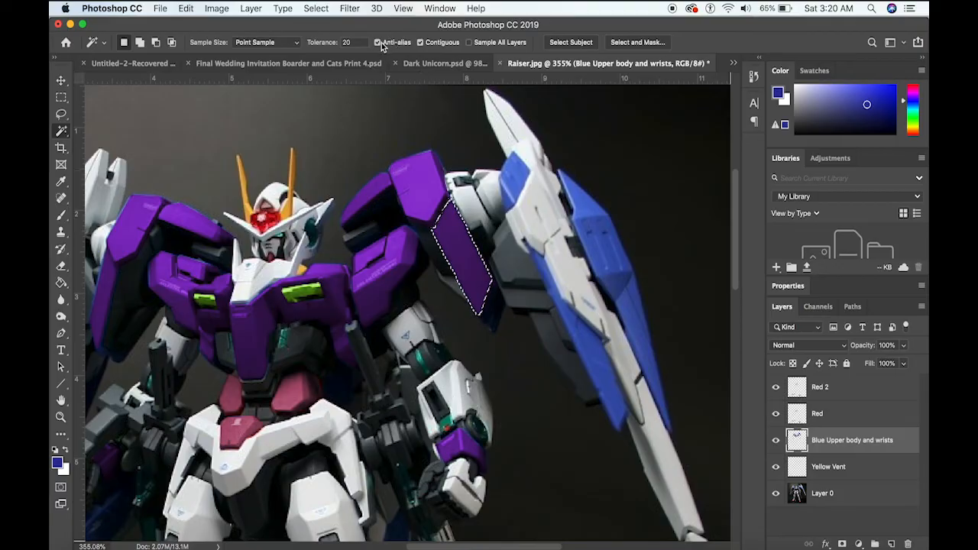
{"action": "left_click", "coordinate": [425, 191]}
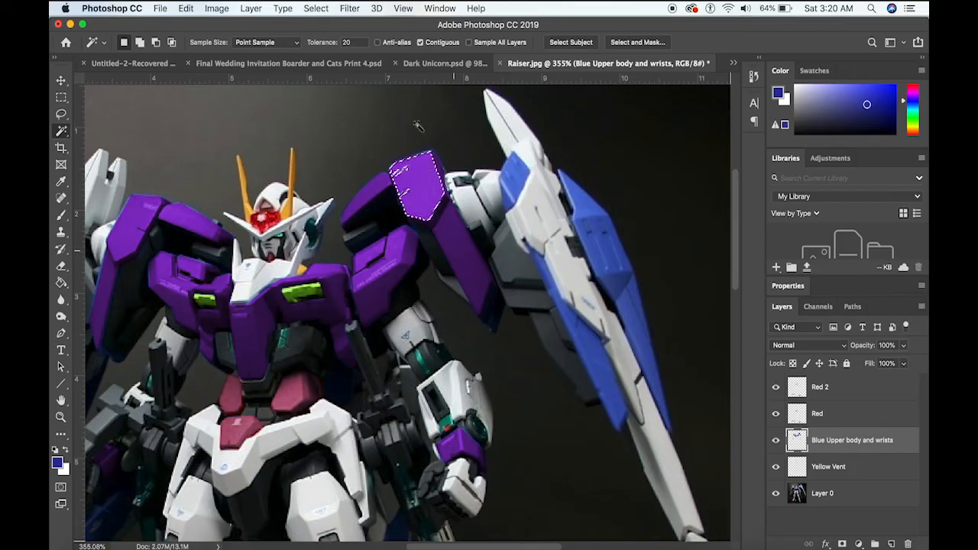
{"action": "left_click", "coordinate": [458, 248]}
Step: Turn Anti-alias back on and select the upper purple shoulder panel, followed by the narrow one nearest the head
{"action": "left_click", "coordinate": [377, 43]}
{"action": "left_click", "coordinate": [420, 181]}
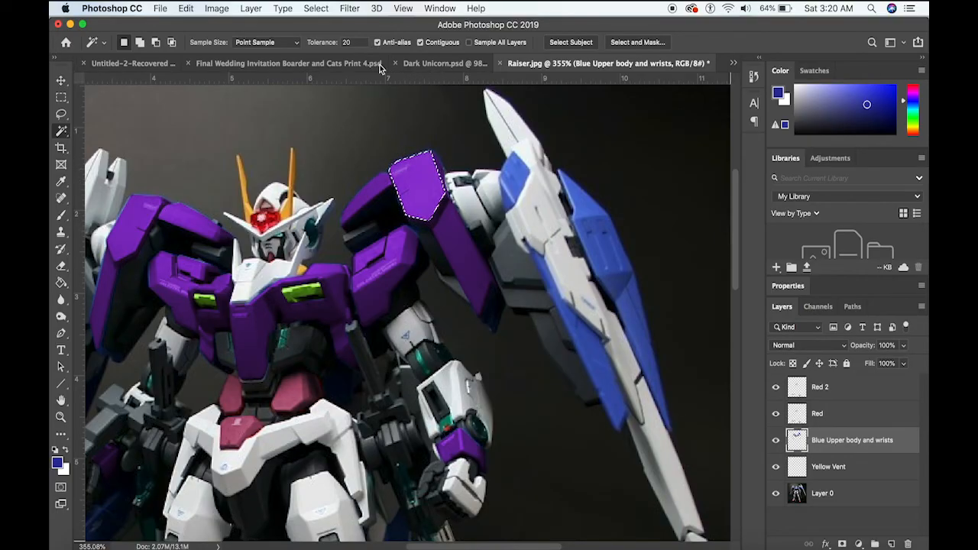
{"action": "left_click", "coordinate": [378, 188]}
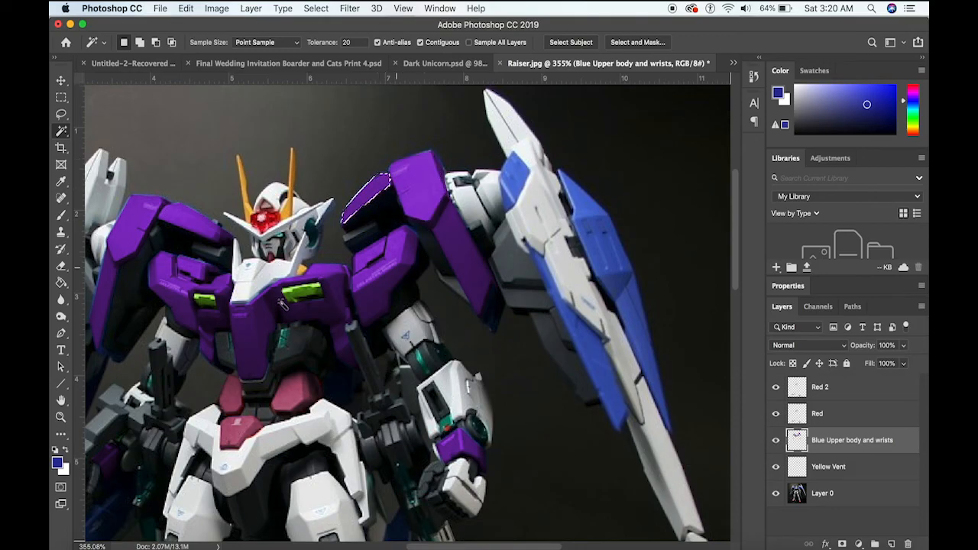
Step: Look over the complete recoloured figure, from the shoulders and wings down to the feet
{"action": "scroll", "coordinate": [280, 302], "scroll_direction": "right", "scroll_amount": 2}
{"action": "scroll", "coordinate": [283, 304], "scroll_direction": "left", "scroll_amount": 5}
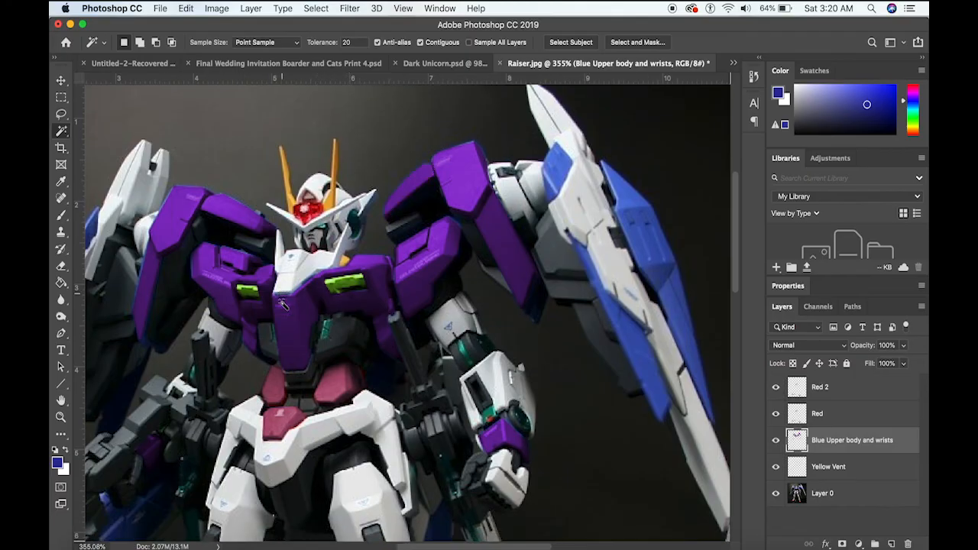
{"action": "scroll", "coordinate": [282, 303], "scroll_direction": "down", "scroll_amount": 5}
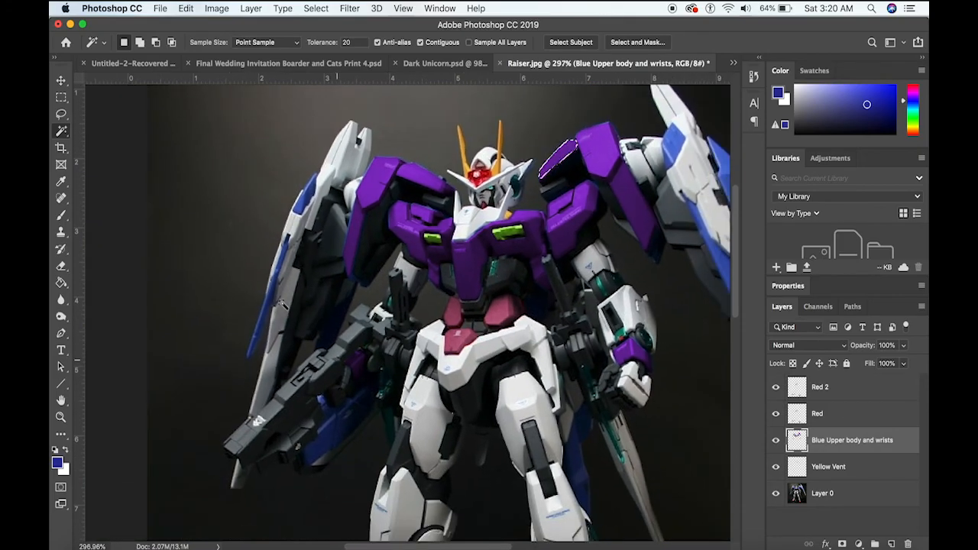
{"action": "scroll", "coordinate": [282, 303], "scroll_direction": "down", "scroll_amount": 1}
{"action": "scroll", "coordinate": [282, 304], "scroll_direction": "right", "scroll_amount": 3}
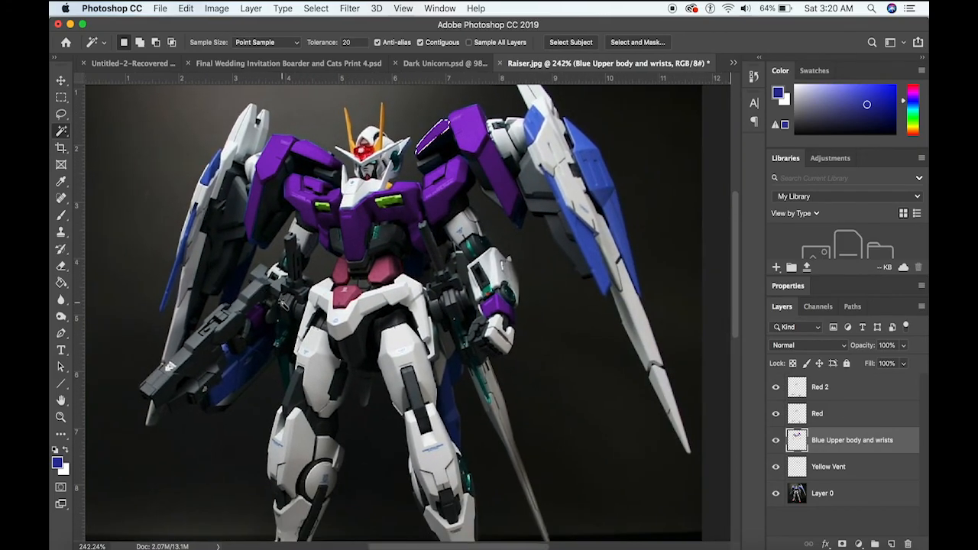
{"action": "scroll", "coordinate": [282, 303], "scroll_direction": "down", "scroll_amount": 1}
{"action": "scroll", "coordinate": [283, 303], "scroll_direction": "down", "scroll_amount": 2}
{"action": "scroll", "coordinate": [334, 359], "scroll_direction": "down", "scroll_amount": 2}
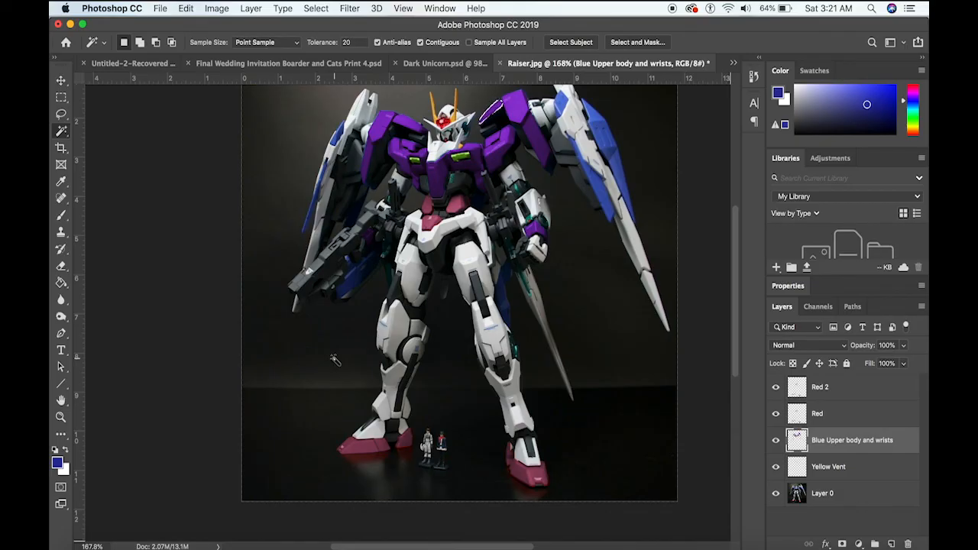
{"action": "scroll", "coordinate": [334, 359], "scroll_direction": "up", "scroll_amount": 3}
{"action": "scroll", "coordinate": [334, 359], "scroll_direction": "right", "scroll_amount": 3}
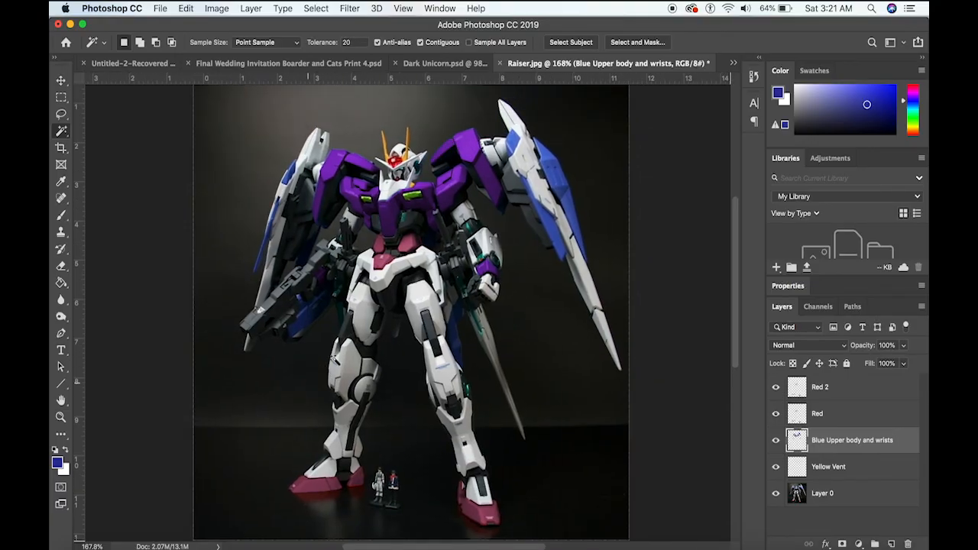